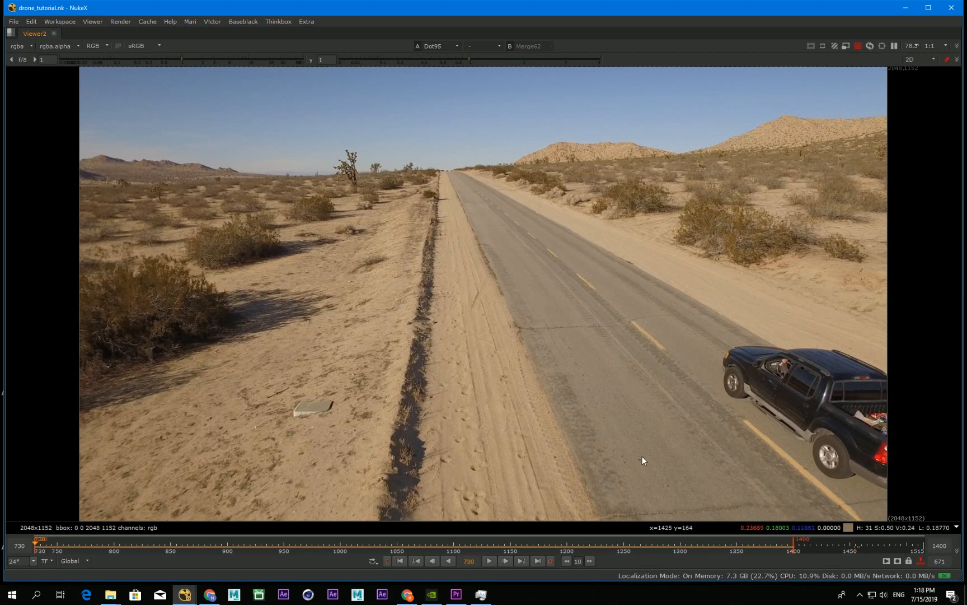
key("l")
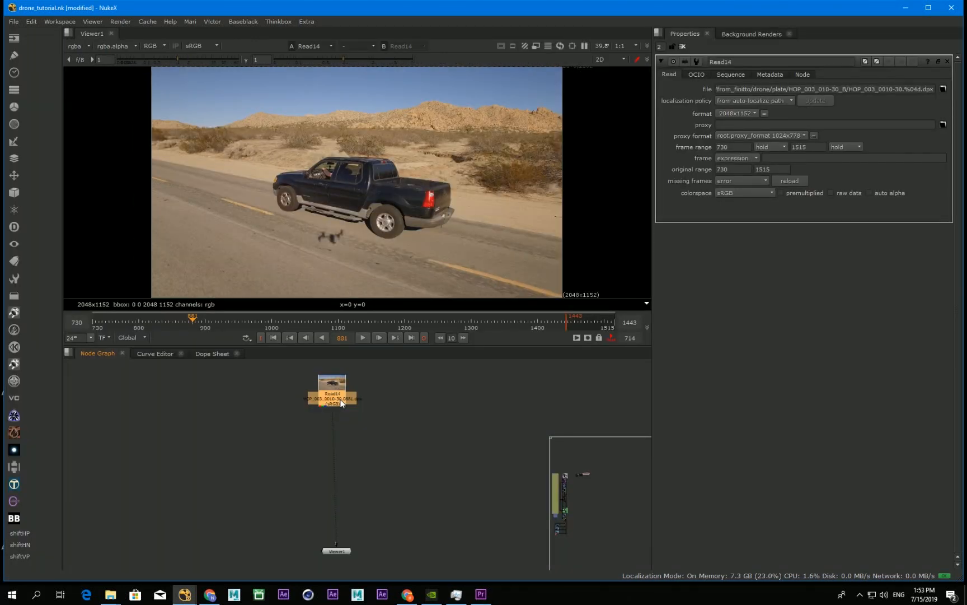
Step: Add a CameraTracker node after the Read14 plate
key("Tab")
type("came")
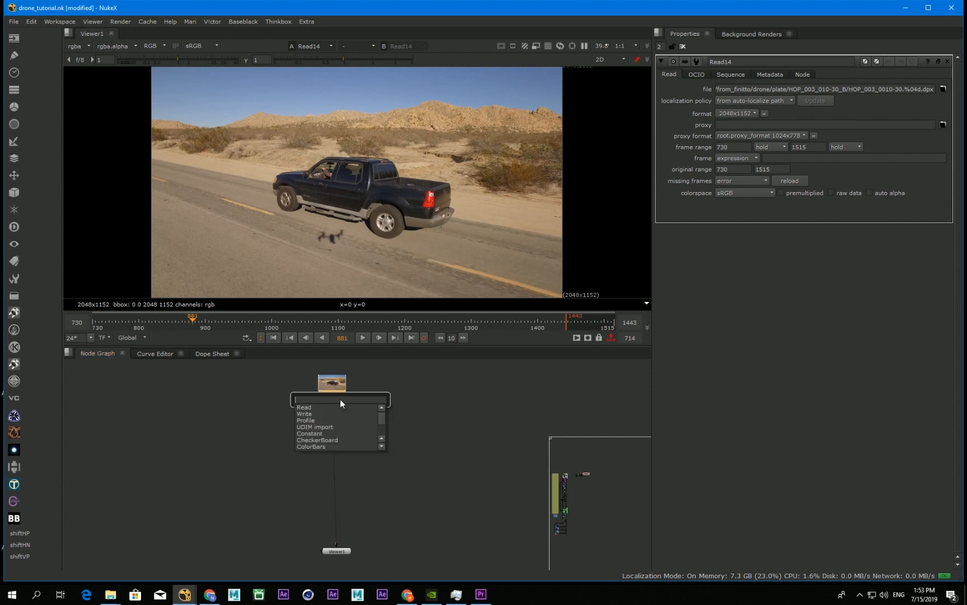
key("Down")
key("Down")
key("Down")
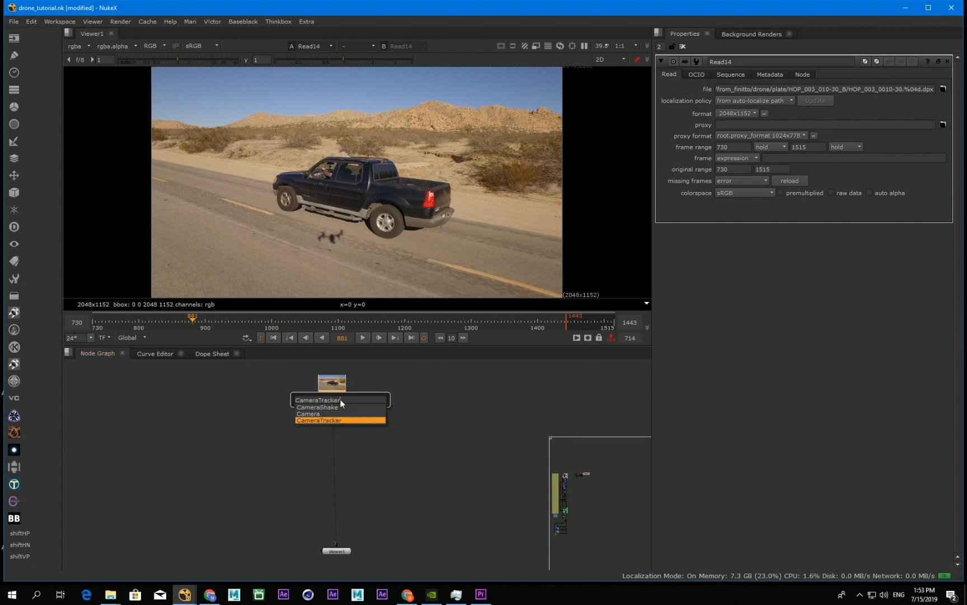
key("Return")
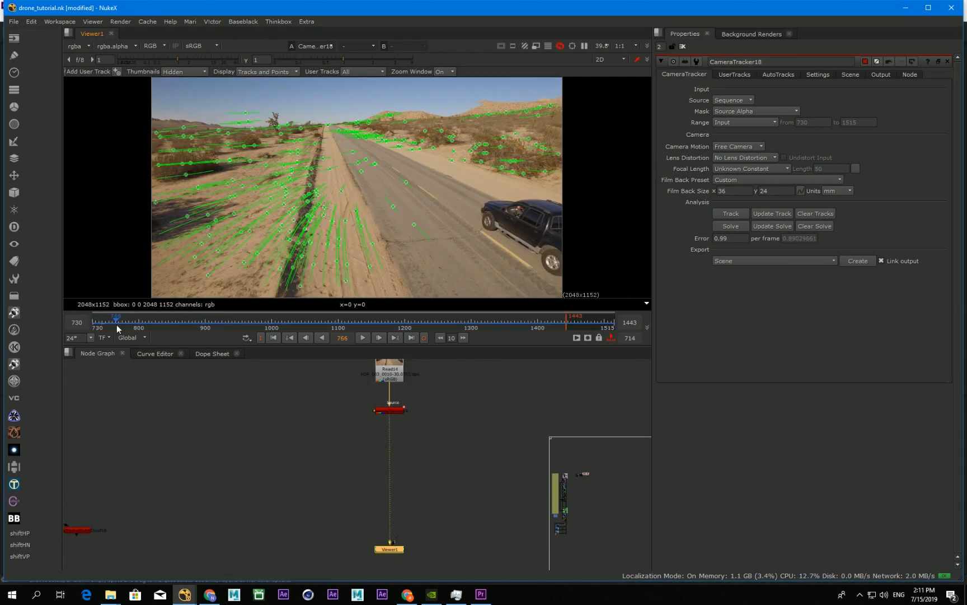
Step: Create a Scene export from the solved CameraTracker and inspect its point cloud in 3D
left_click_drag(118, 329, 253, 336)
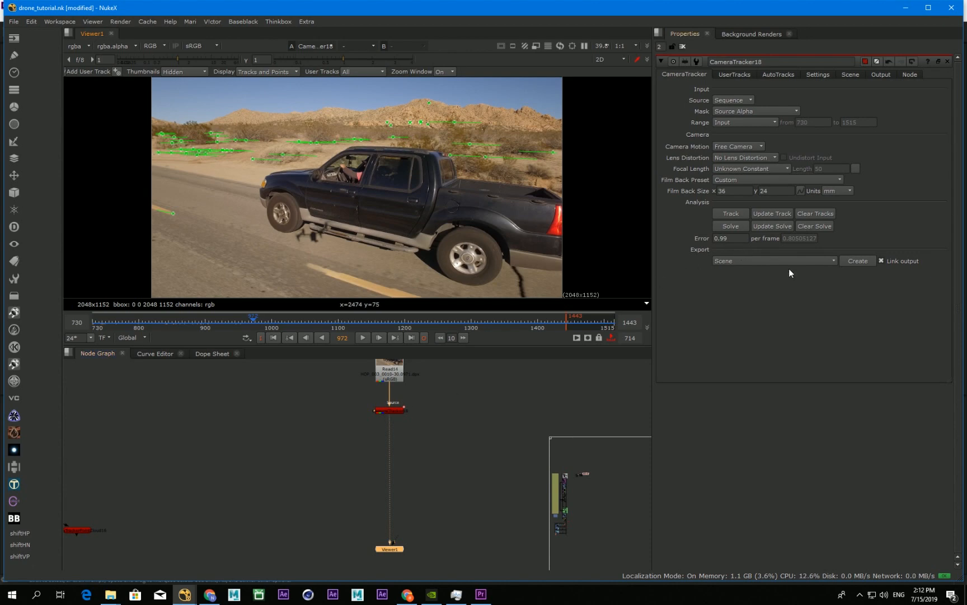
left_click(869, 261)
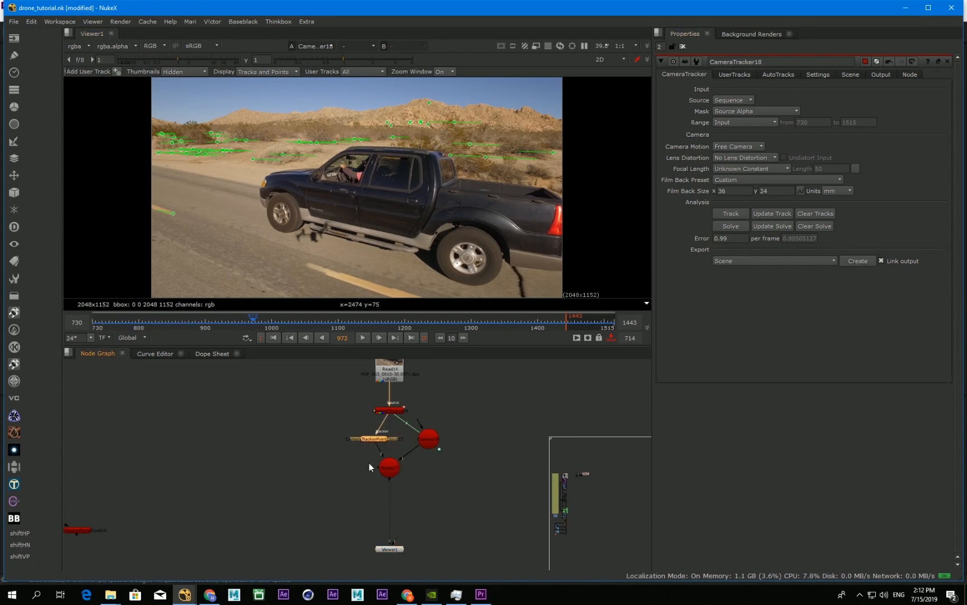
key("1")
left_click_drag(259, 325, 195, 325)
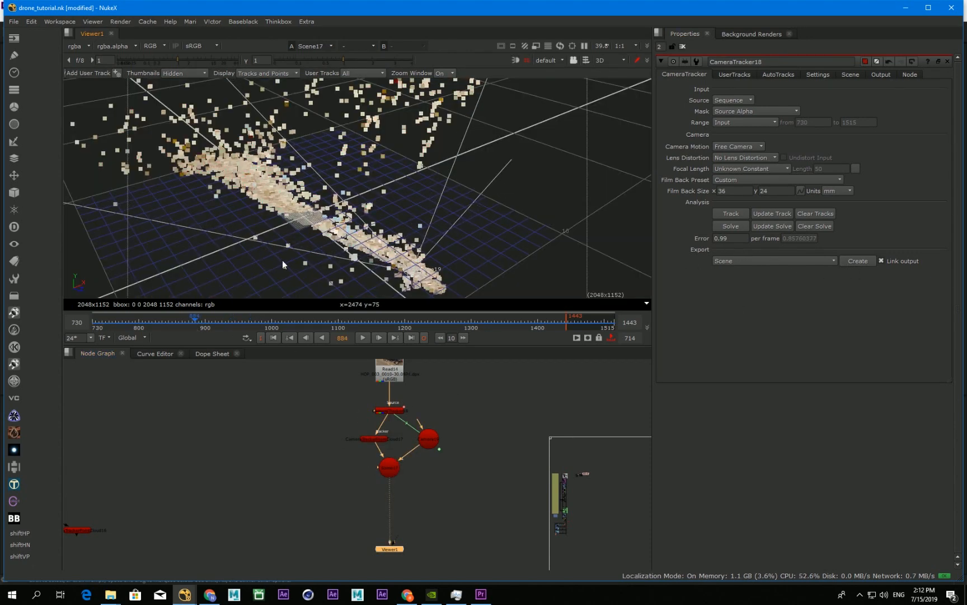
left_click_drag(242, 232, 257, 194, "ctrl")
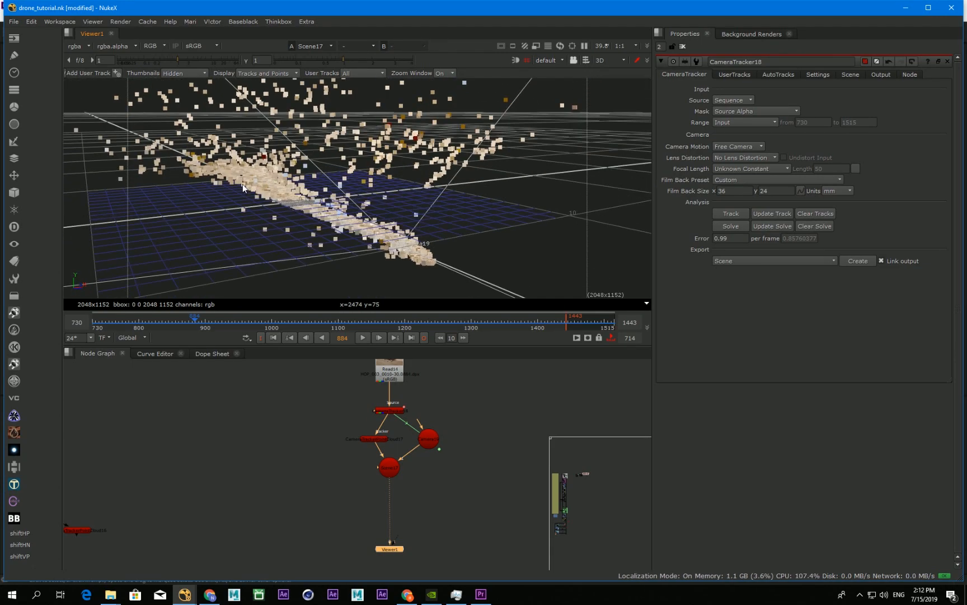
left_click_drag(317, 227, 294, 178, "ctrl")
left_click_drag(386, 231, 367, 291, "ctrl")
Step: Set the CameraTracker scene transform's X rotation to -12, levelling the point cloud against the grid in the rtside view
left_click(389, 410)
left_click(843, 76)
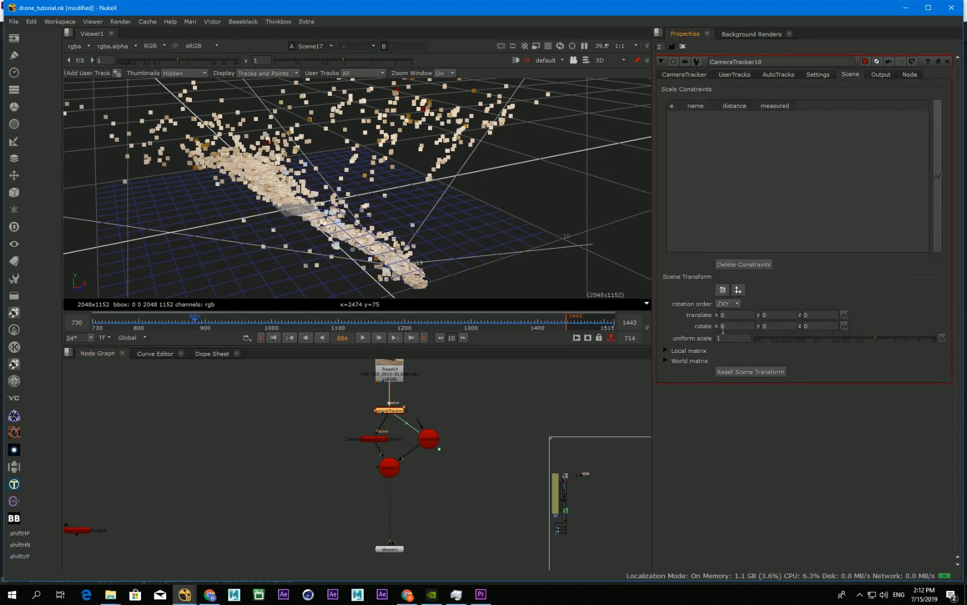
left_click(612, 60)
left_click(621, 94)
left_click(740, 326)
key("Down")
key("Down")
key("Down")
key("Down")
key("Down")
key("Down")
key("Down")
key("Down")
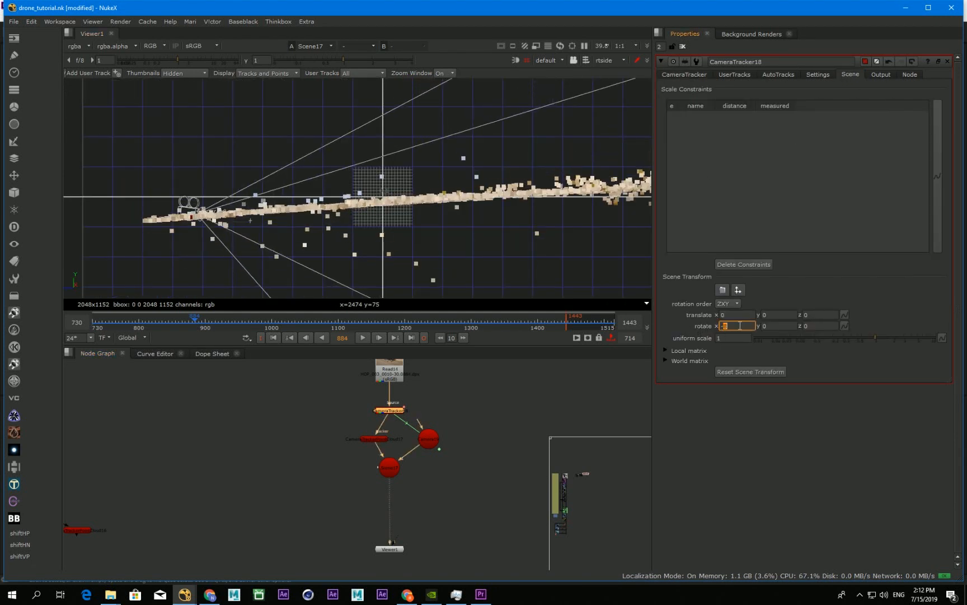
key("Down")
key("Down")
key("Down")
key("Down")
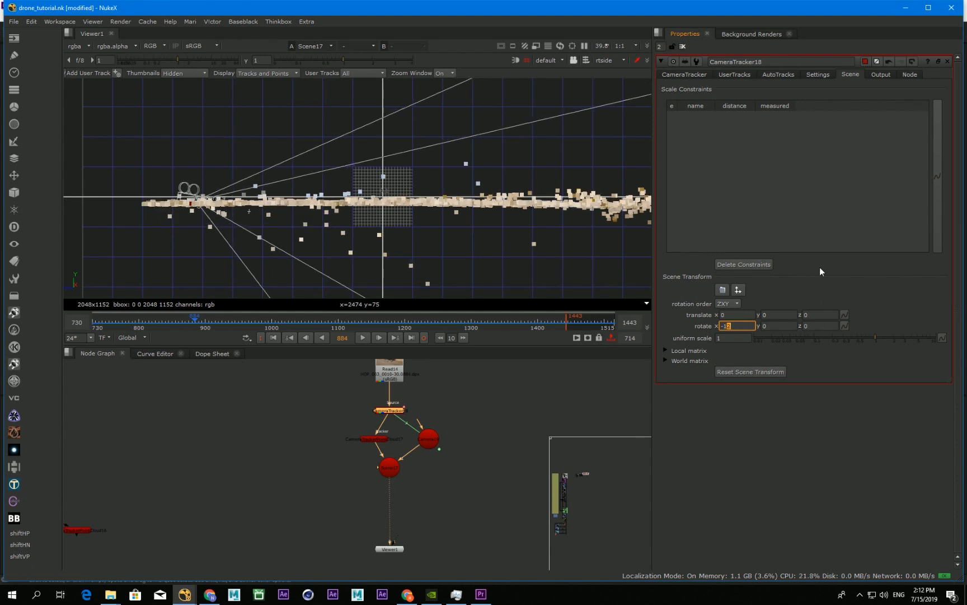
Step: Using the front view, set the CameraTracker scene transform's Y translation to 0.2 and Z rotation to -1
left_click(616, 60)
left_click(622, 129)
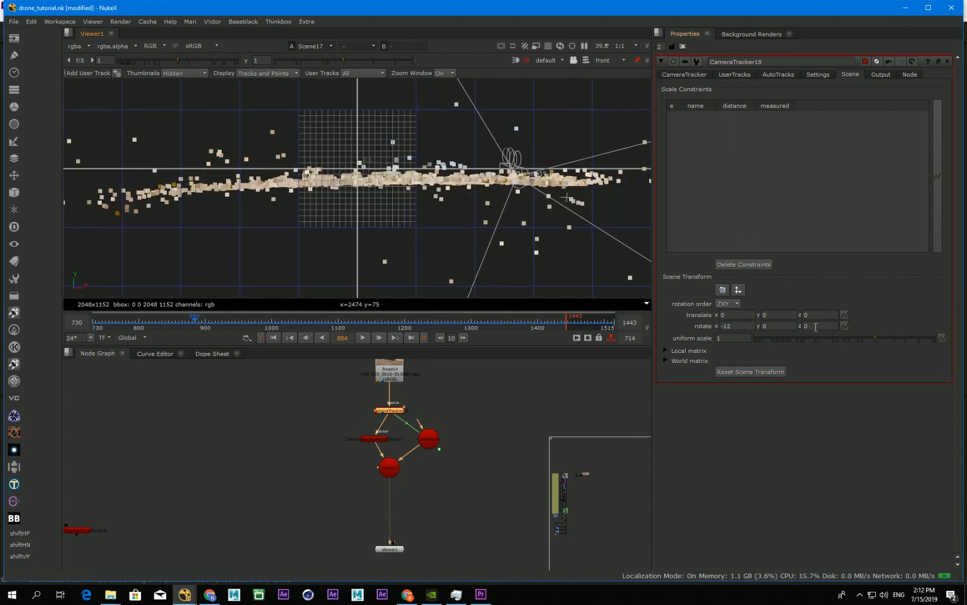
left_click(777, 314)
key("Up")
key("Down")
key("Down")
key("Down")
key("Down")
key("Down")
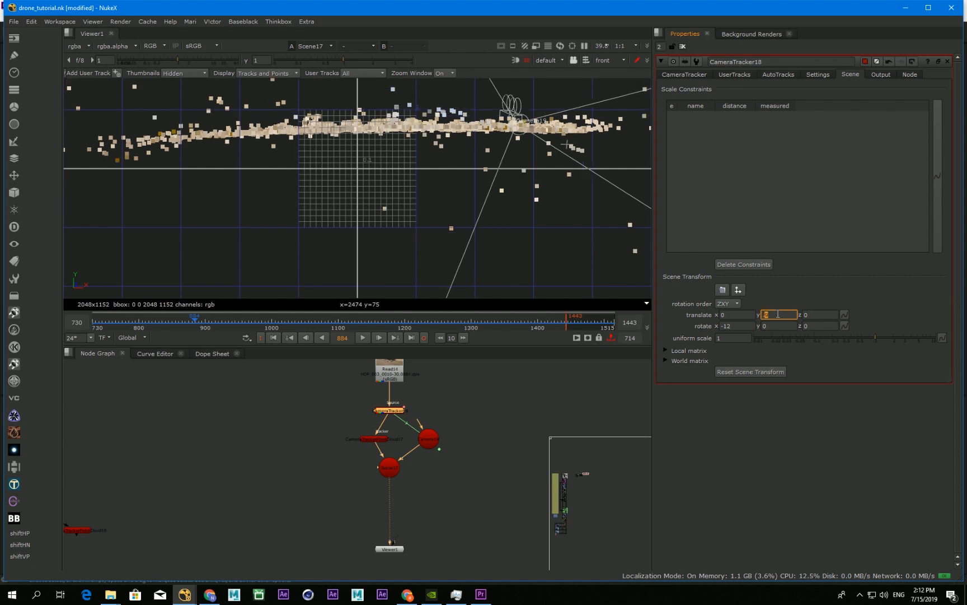
left_click(816, 327)
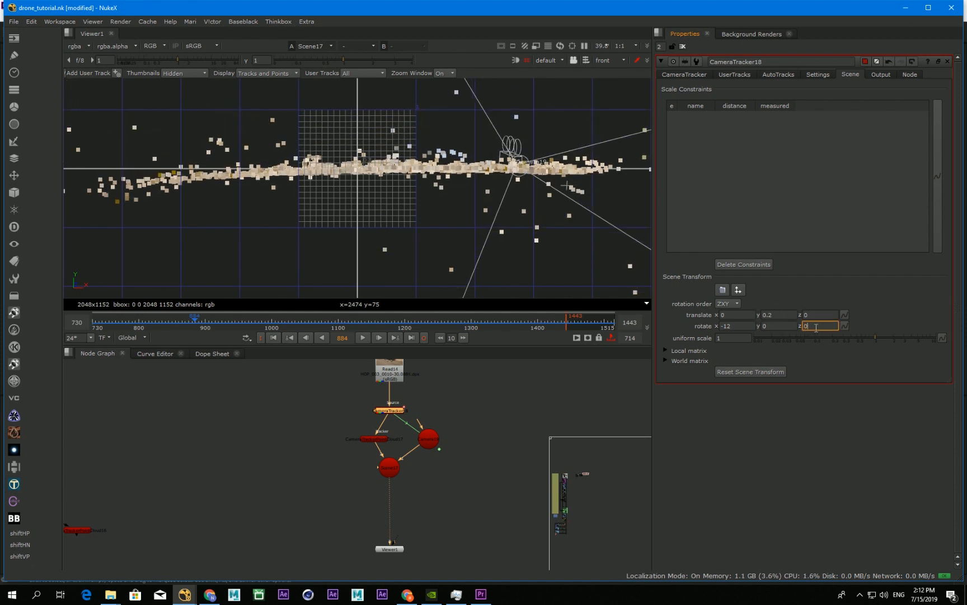
key("Down")
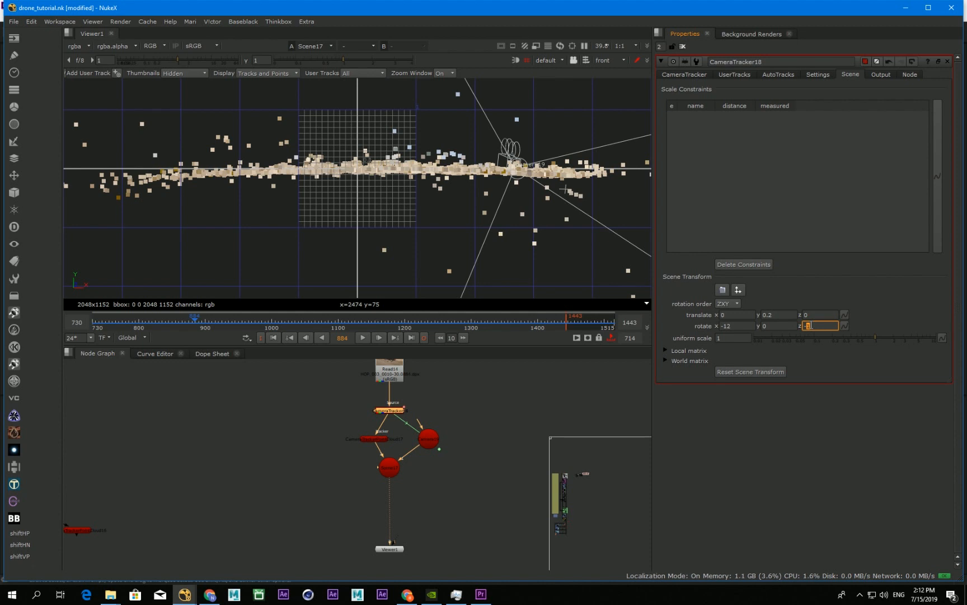
left_click(505, 417)
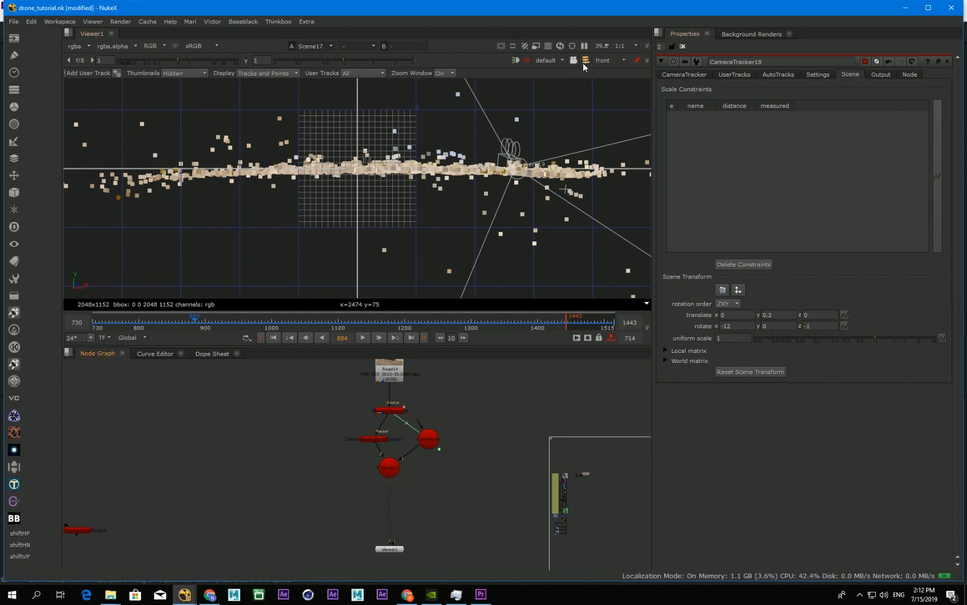
Step: Return to the 3D perspective view and add a Card node connected to the Scene node
left_click(608, 61)
left_click(610, 69)
left_click_drag(304, 254, 299, 300, "ctrl")
key("Tab")
type("card")
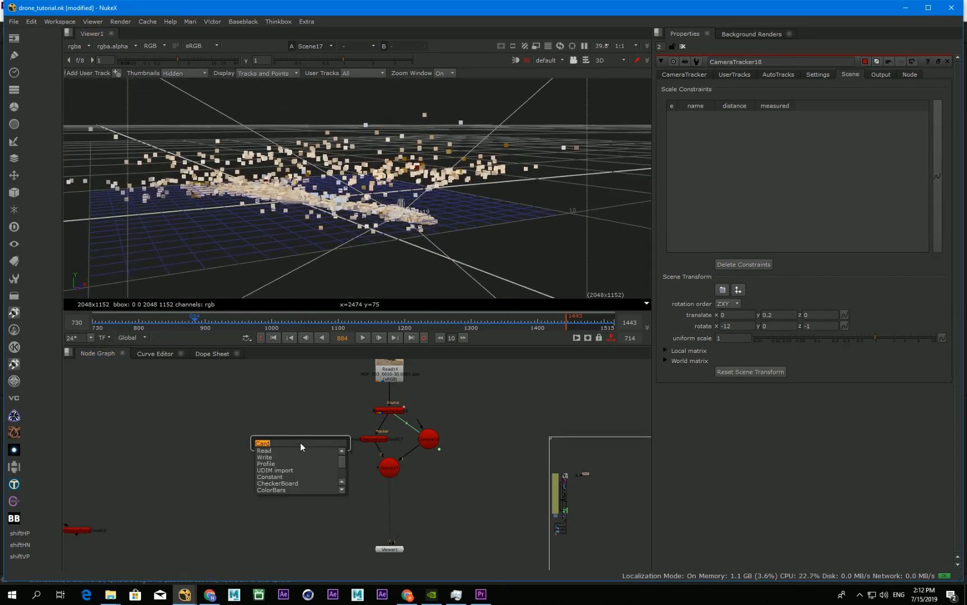
key("Return")
mouse_move(299, 448)
left_mouse_down()
mouse_move(391, 471)
mouse_move(294, 447)
left_mouse_up()
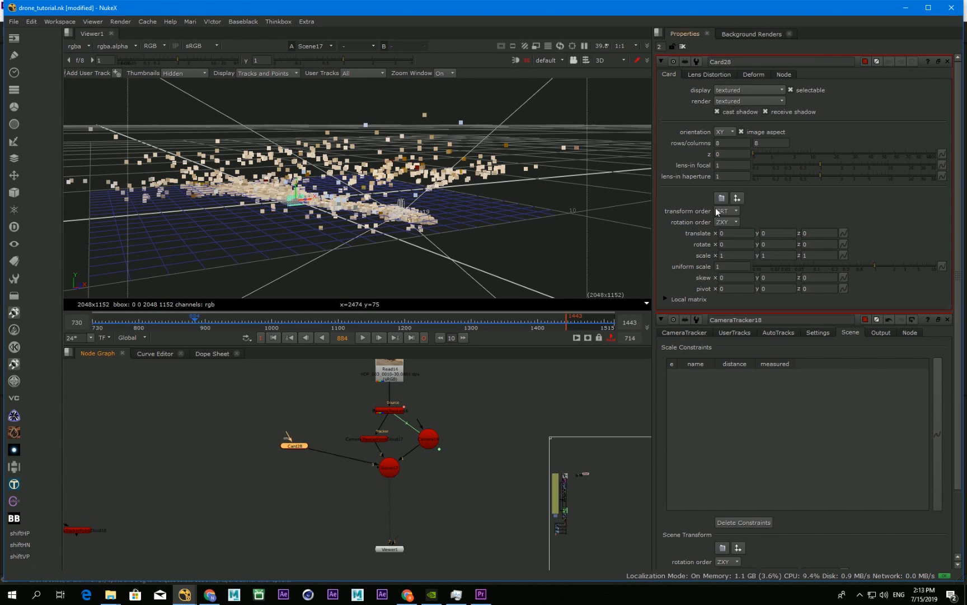
Step: Lay the card flat as ground with an X rotation of 90 and a uniform scale of 10
left_click(732, 243)
type("90")
key("Return")
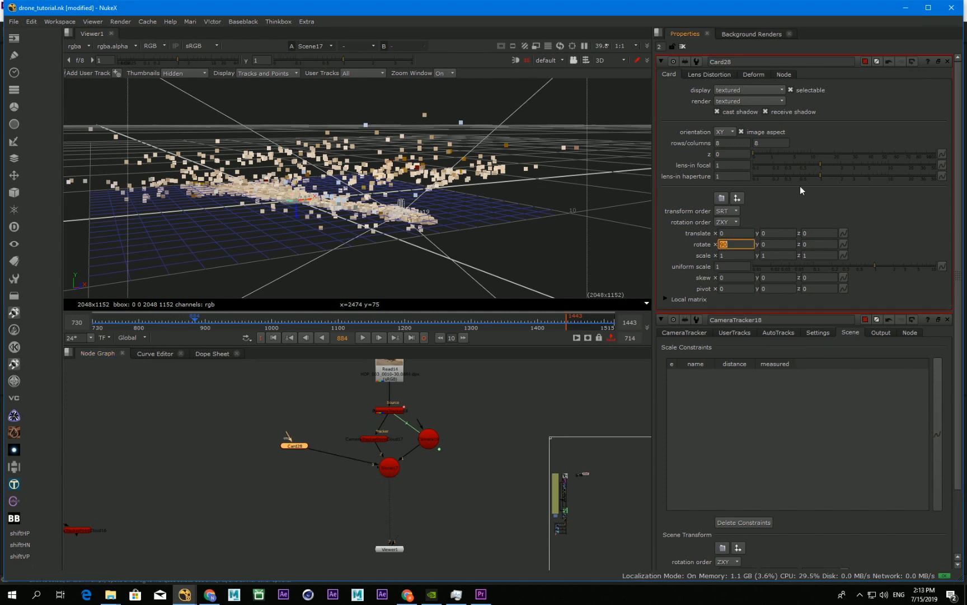
left_click_drag(255, 174, 301, 205, "alt")
left_click_drag(881, 268, 964, 278)
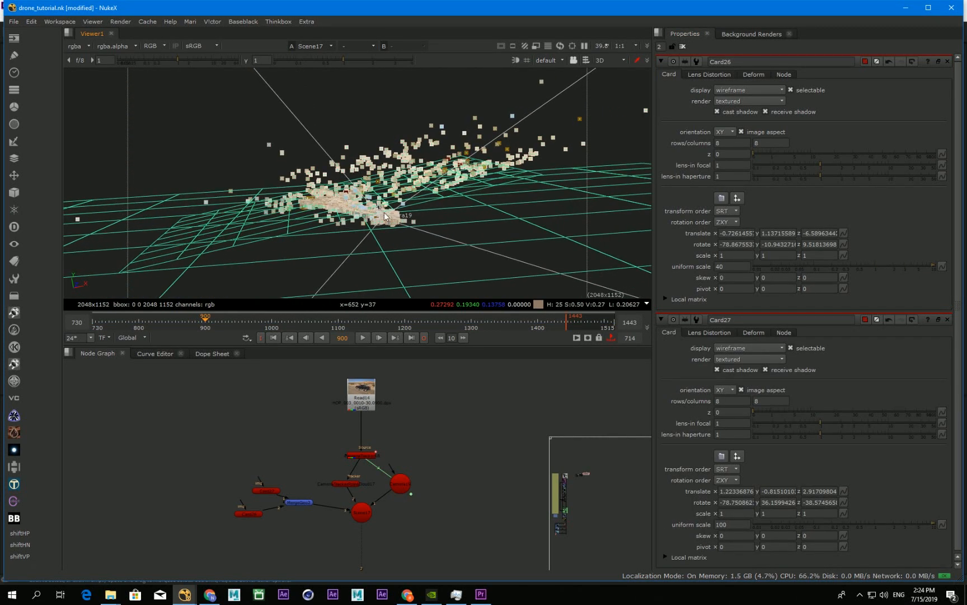
Step: Compare the 3D scene's point cloud and wireframe cards with the plate footage at frame 860
left_click_drag(384, 215, 385, 211, "alt")
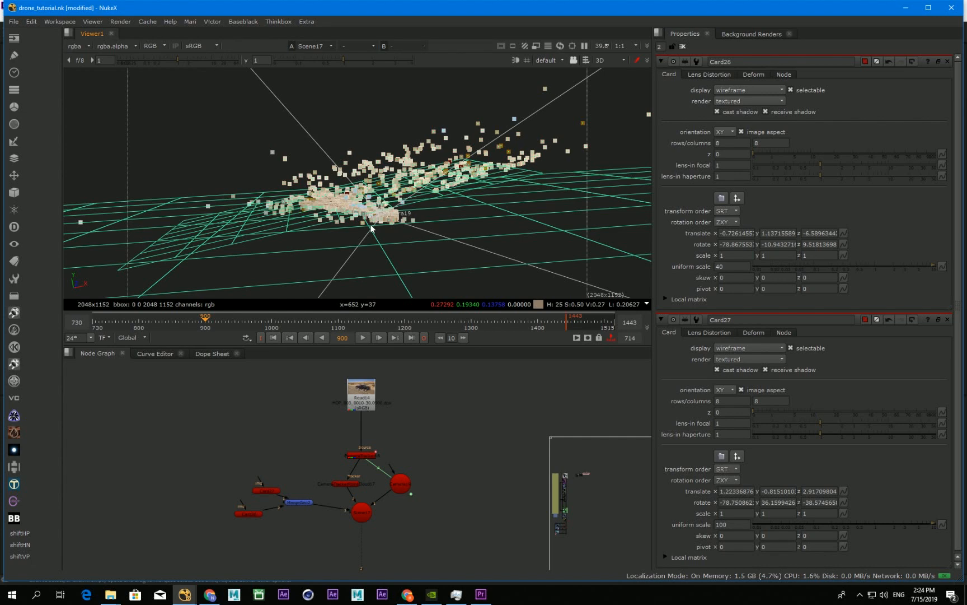
mouse_move(367, 209)
right_mouse_down("alt")
mouse_move(336, 205)
mouse_move(355, 219)
right_mouse_up("alt")
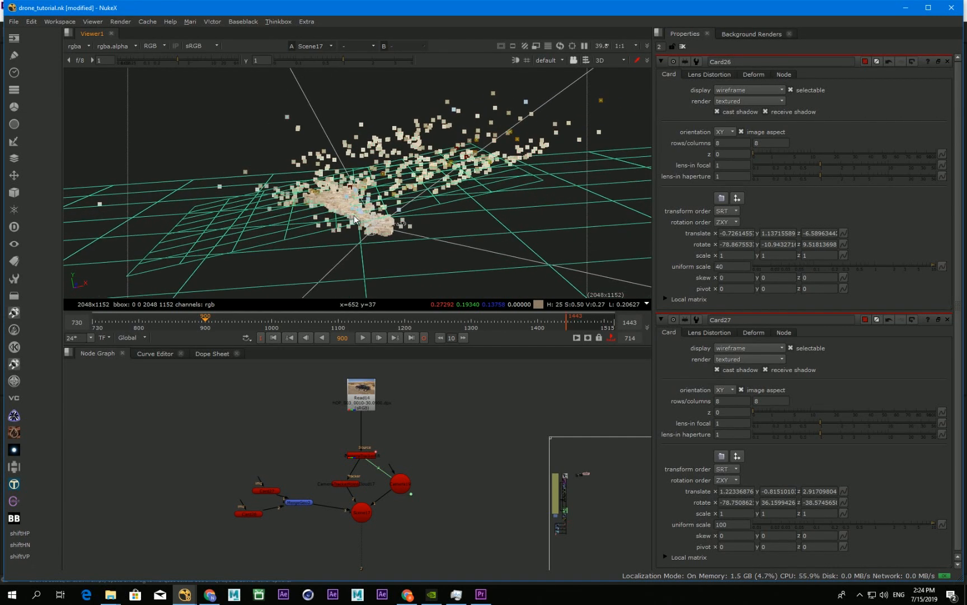
left_click(360, 384)
key("1")
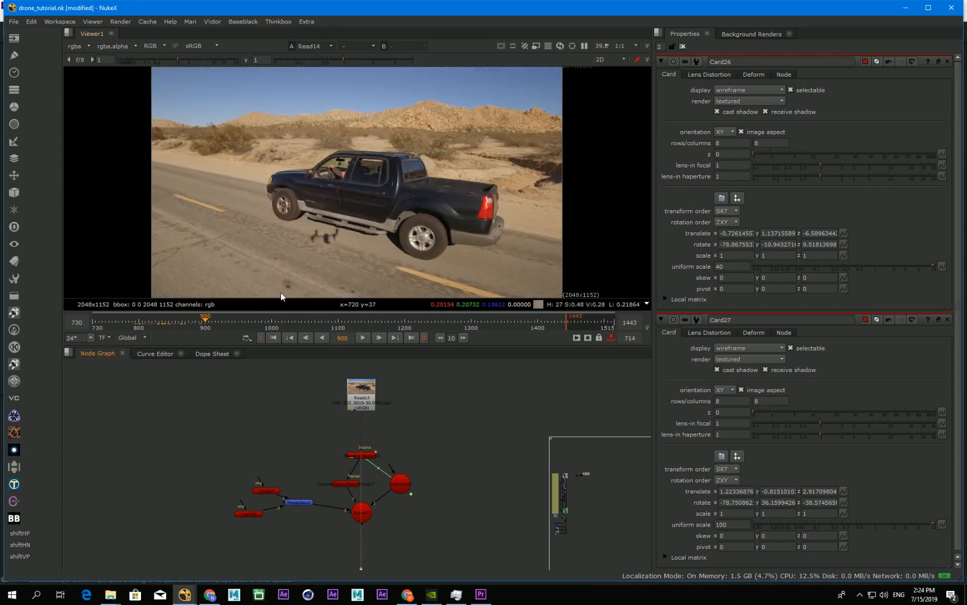
left_click_drag(216, 323, 178, 323)
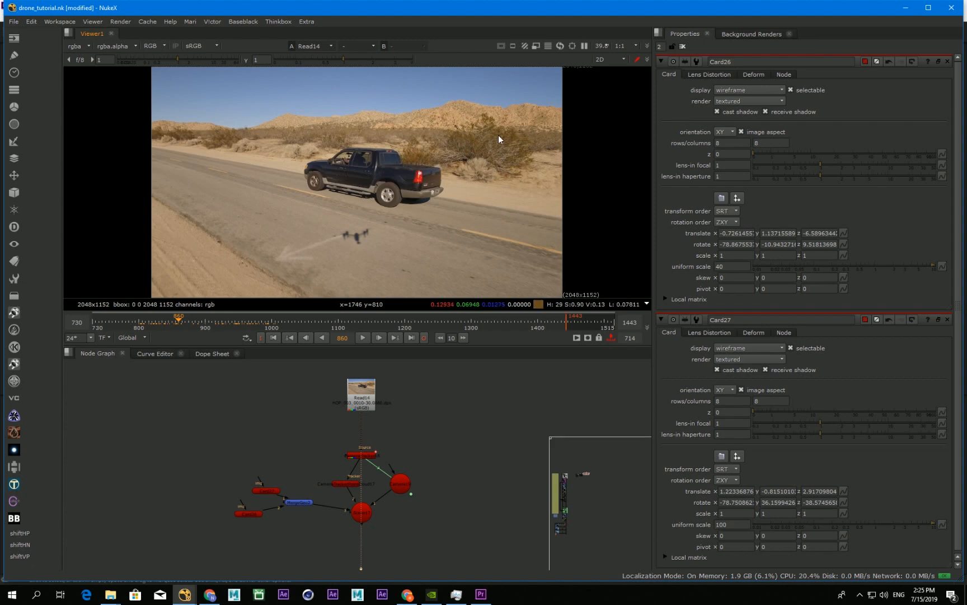
left_click(361, 512)
key("1")
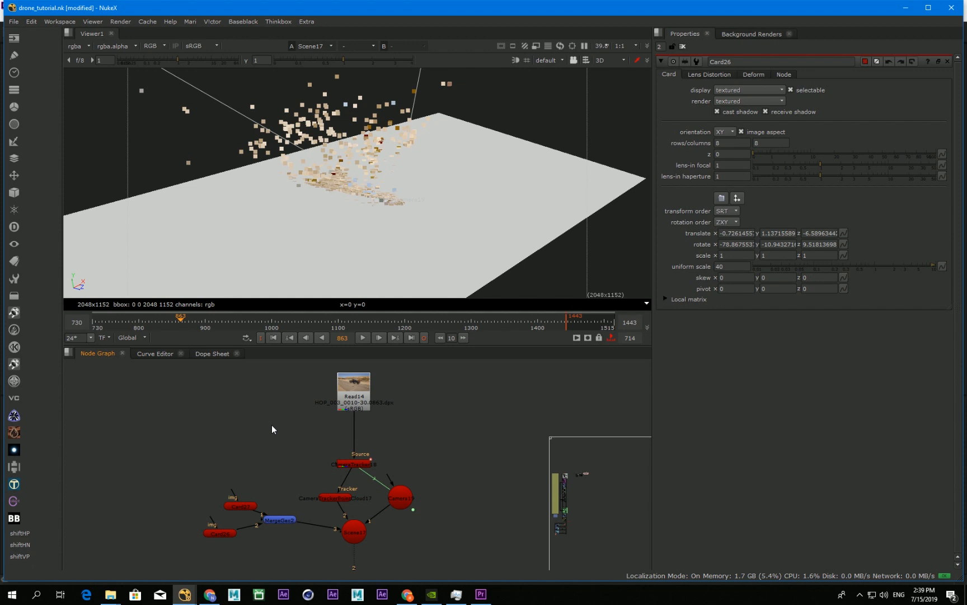
Step: Move the plate aside with a Dot on its output, and add a Project3D node fed by that Dot and the tracked camera
left_click_drag(353, 408, 163, 409)
left_click_drag(262, 430, 168, 458, "ctrl")
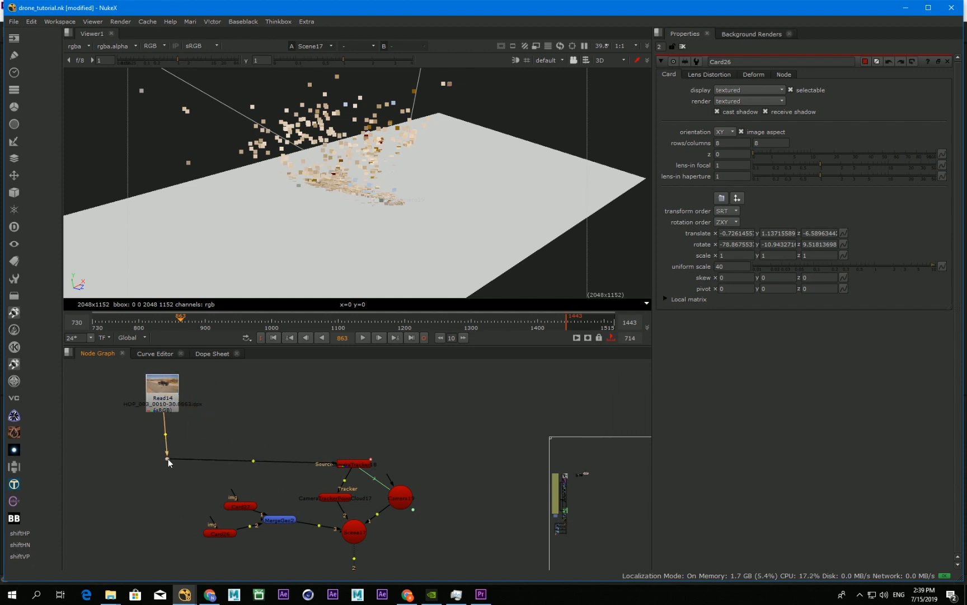
key("Tab")
type("p")
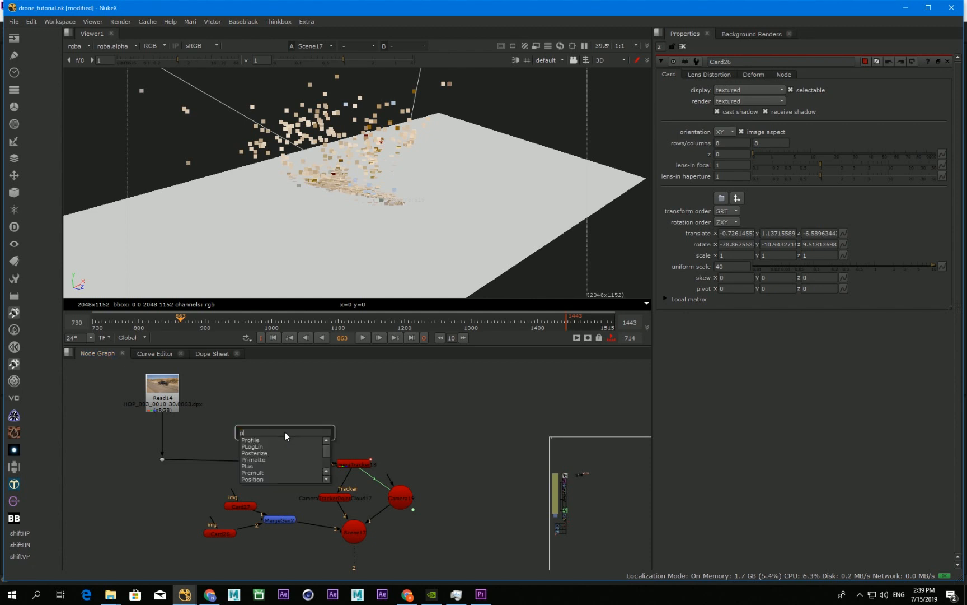
type("roje")
key("Return")
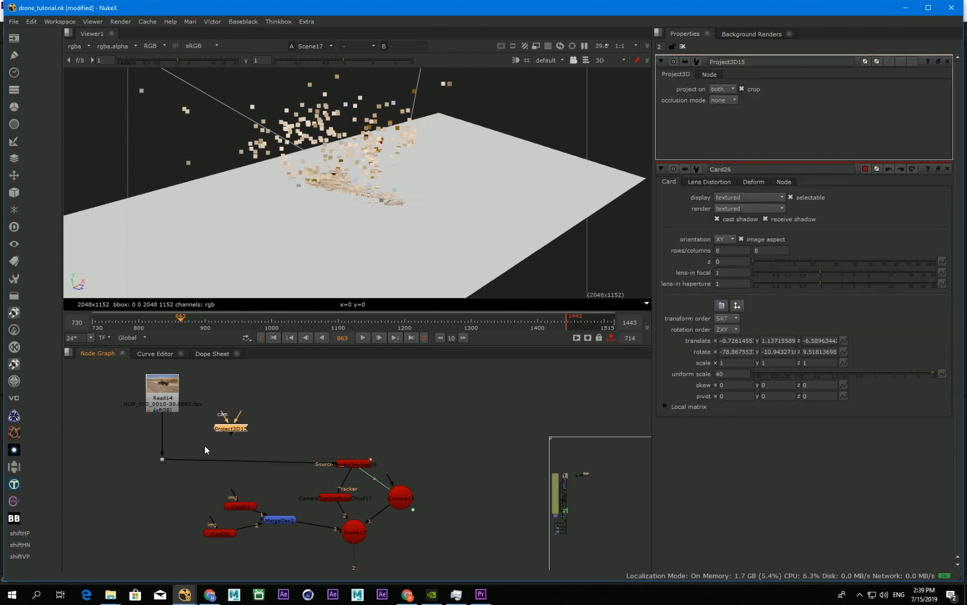
left_click_drag(227, 433, 400, 496)
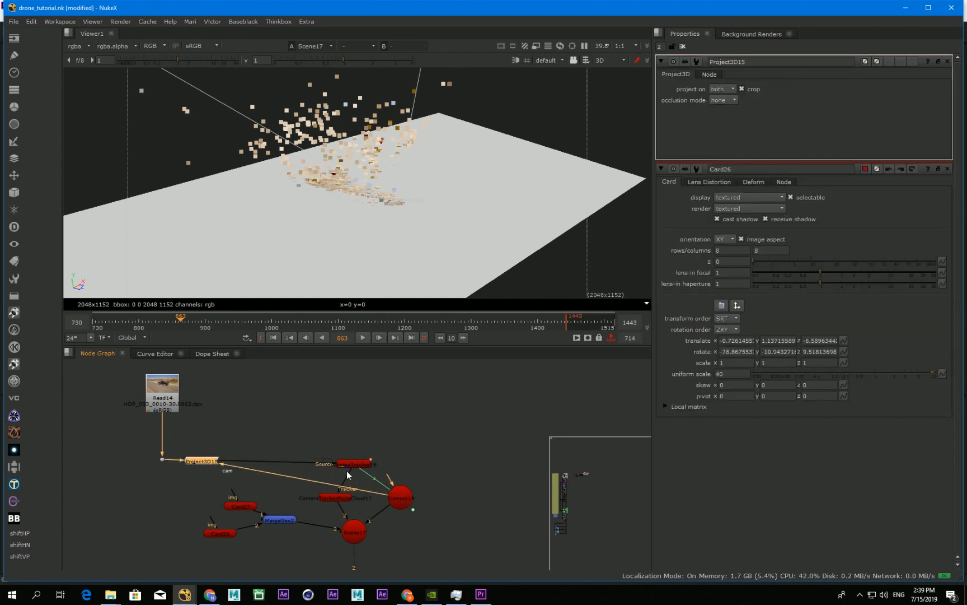
Step: Disconnect the CameraTracker from the plate and the point cloud from the scene, and move the camera between Project3D and the tracker
left_click_drag(316, 462, 318, 465)
left_click_drag(392, 505, 301, 486)
left_click(360, 498)
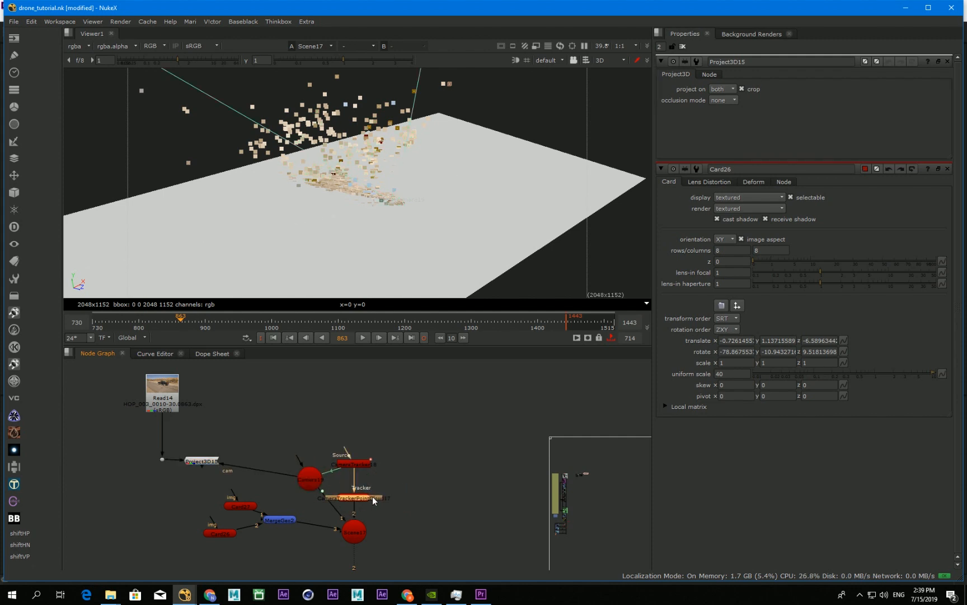
left_click_drag(399, 494, 368, 475)
left_click_drag(309, 479, 306, 468)
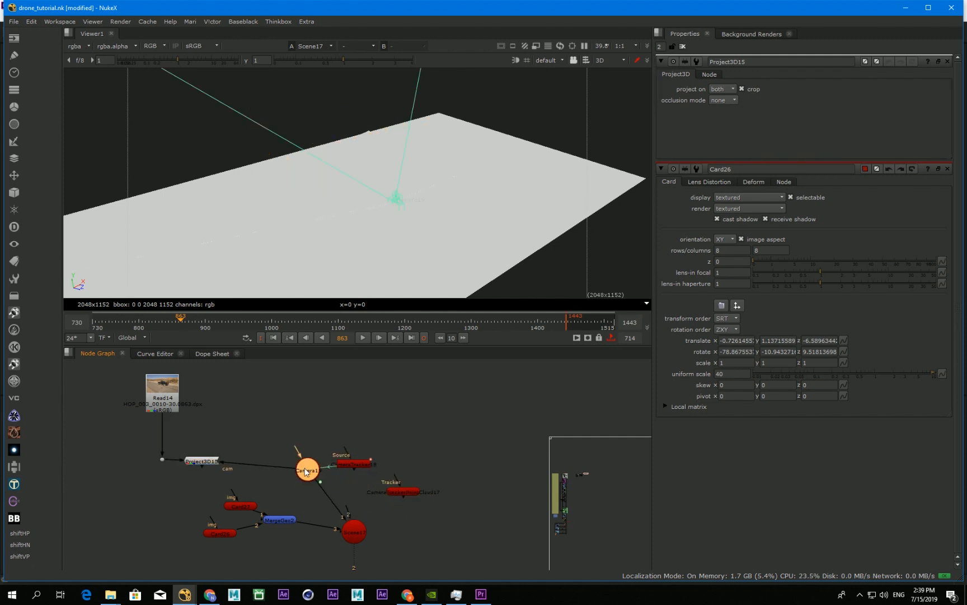
Step: Rearrange the two cards, the MergeGeo and the Scene node beneath the Project3D node
left_click_drag(241, 507, 203, 494)
left_click_drag(226, 532, 204, 514)
middle_click_drag(290, 530, 272, 521)
left_click_drag(335, 520, 310, 511)
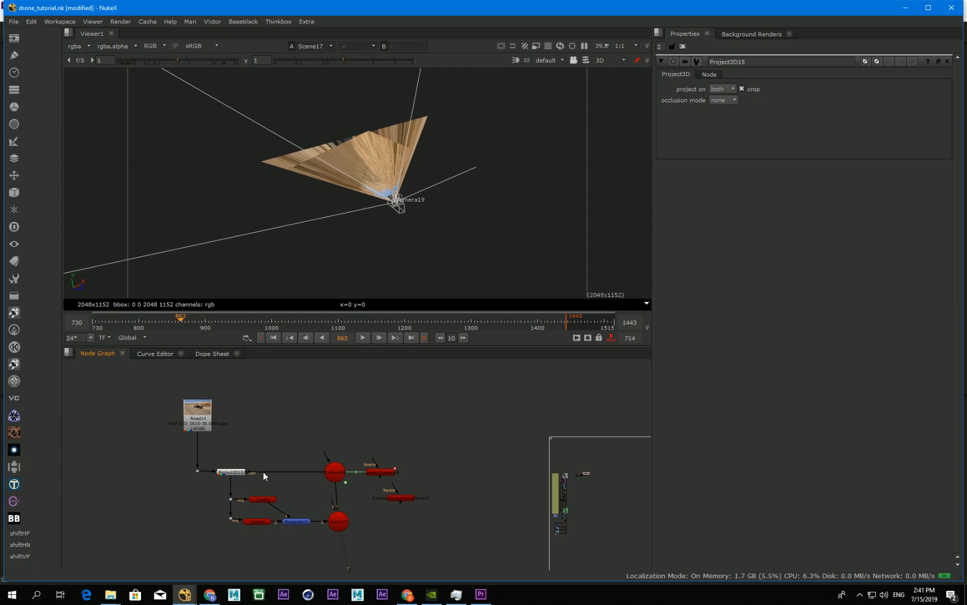
Step: Insert a TimeOffset node between the plate's Dot and the Project3D node
left_click_drag(233, 473, 234, 484)
left_click(252, 458)
key("Tab")
type("timeoff")
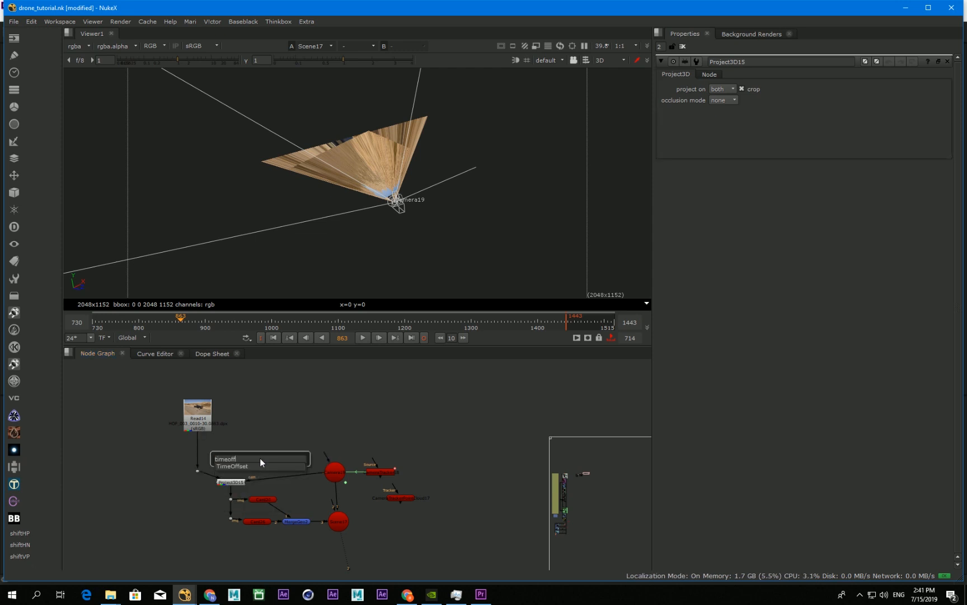
key("Return")
scroll(246, 450, "up", 2)
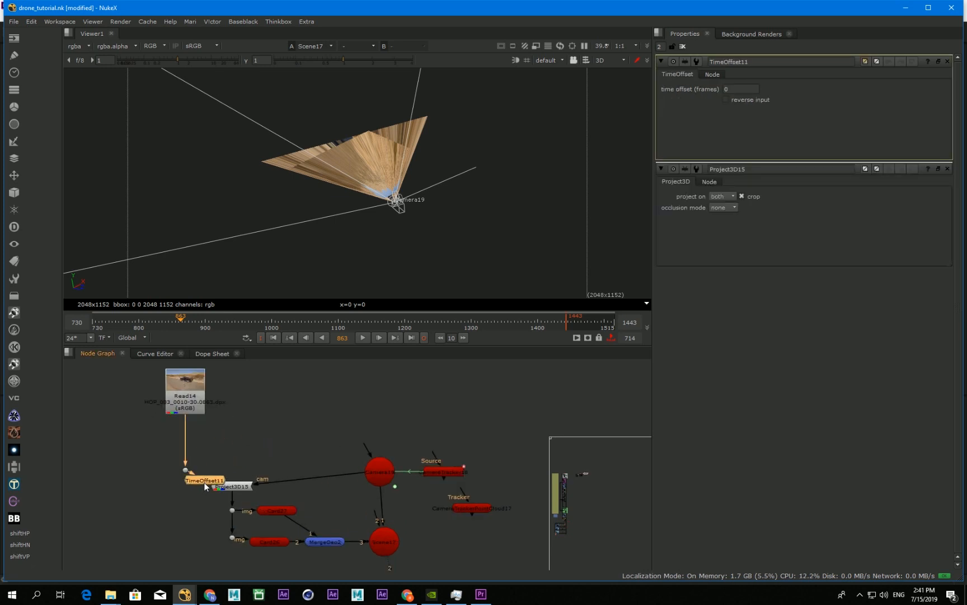
left_click_drag(234, 468, 234, 472)
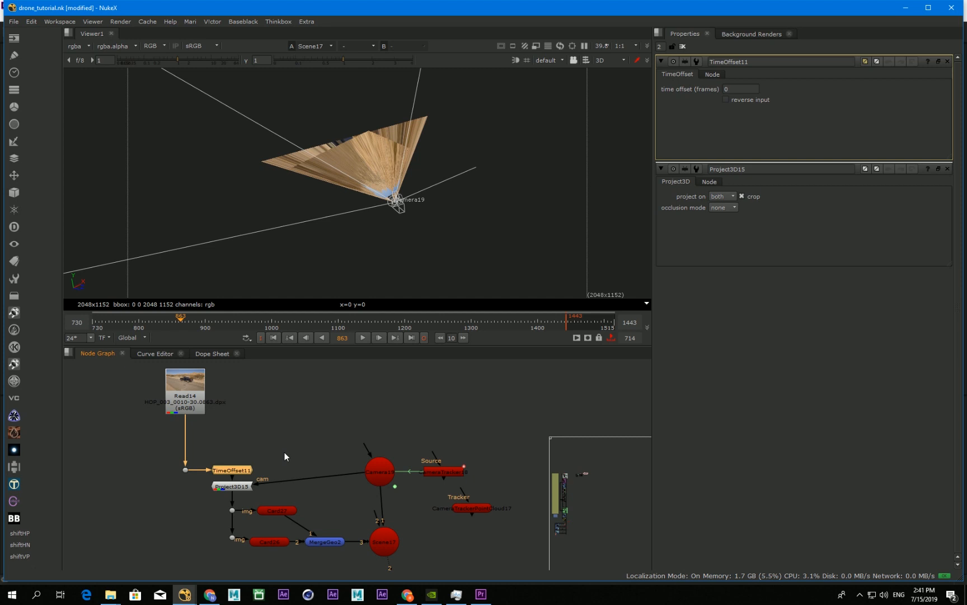
Step: Insert a linked copy of the TimeOffset node between the tracked camera and the Project3D node's cam input
key("ctrl+v")
mouse_move(296, 495)
left_mouse_down()
mouse_move(294, 481)
mouse_move(301, 486)
left_mouse_up()
left_click(371, 476)
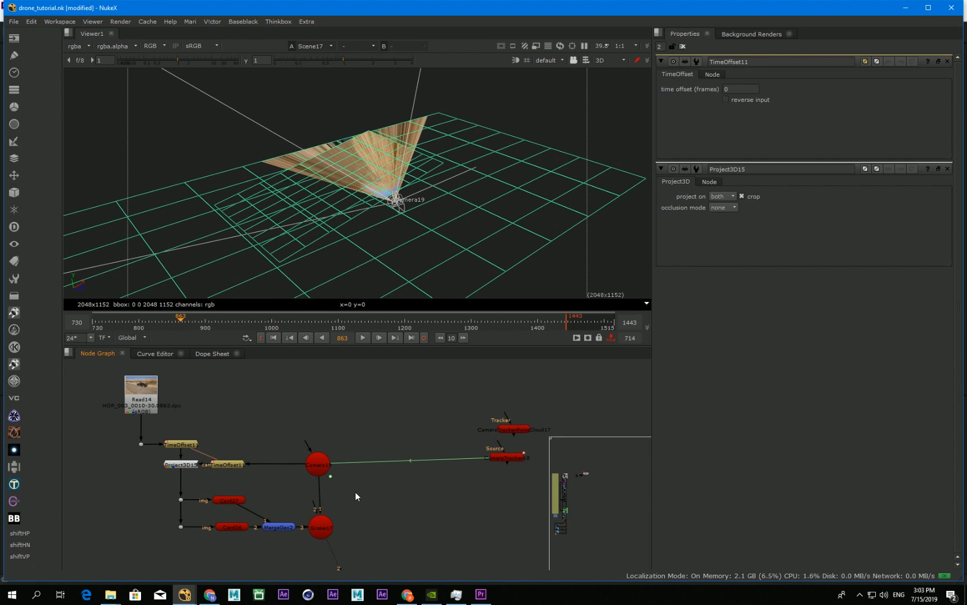
Step: Add a ScanlineRender node, connect it to the Scene and the tracked camera, and display its output in the viewer
key("Tab")
type("scanl")
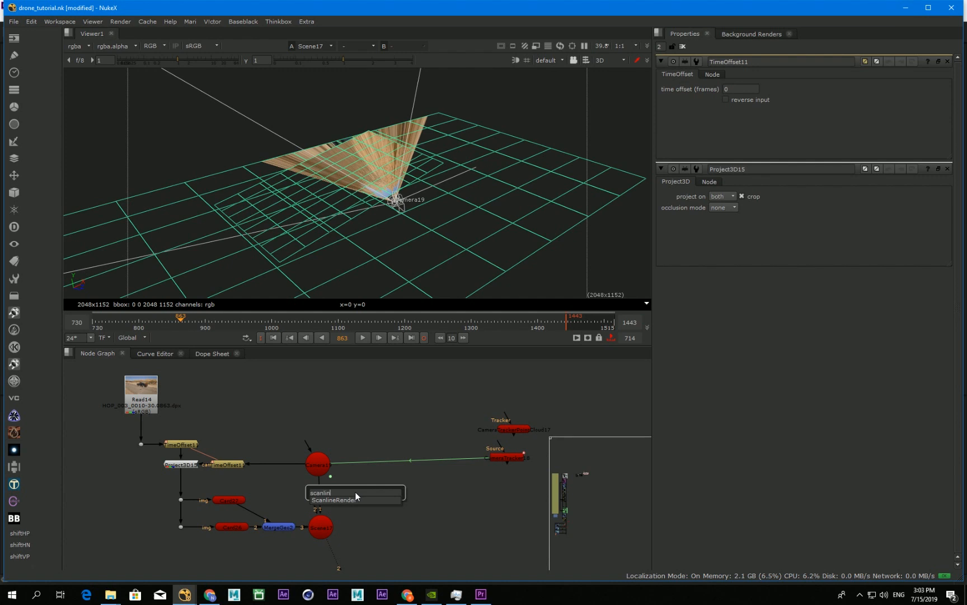
key("Return")
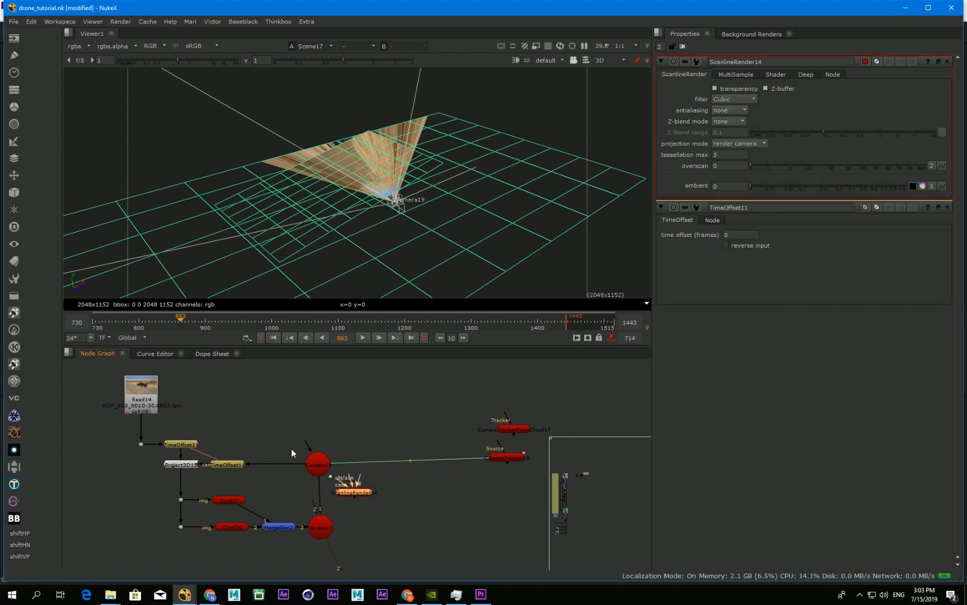
middle_click_drag(352, 494, 355, 456)
key("1")
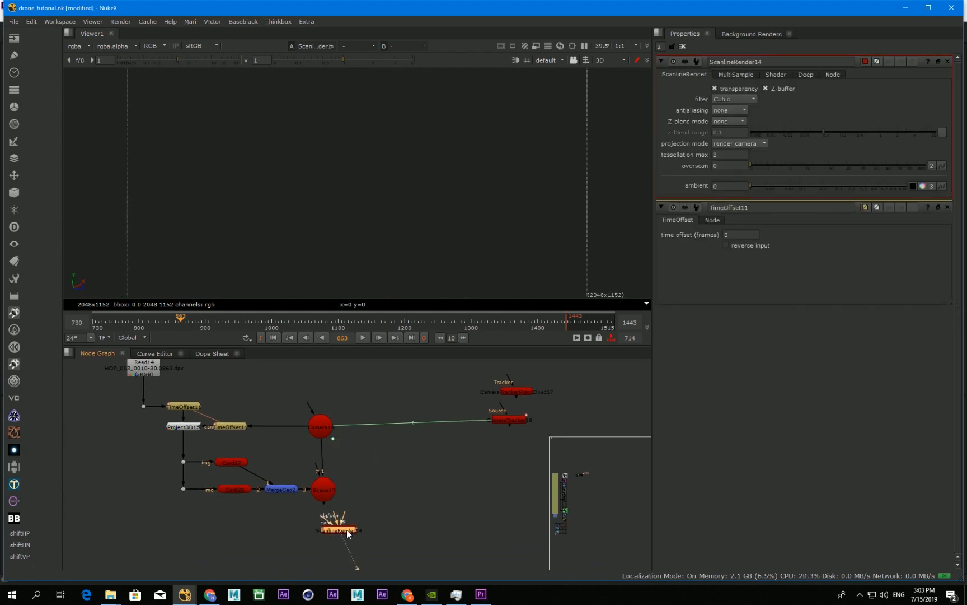
left_click_drag(348, 532, 325, 430)
left_click_drag(348, 477, 325, 486)
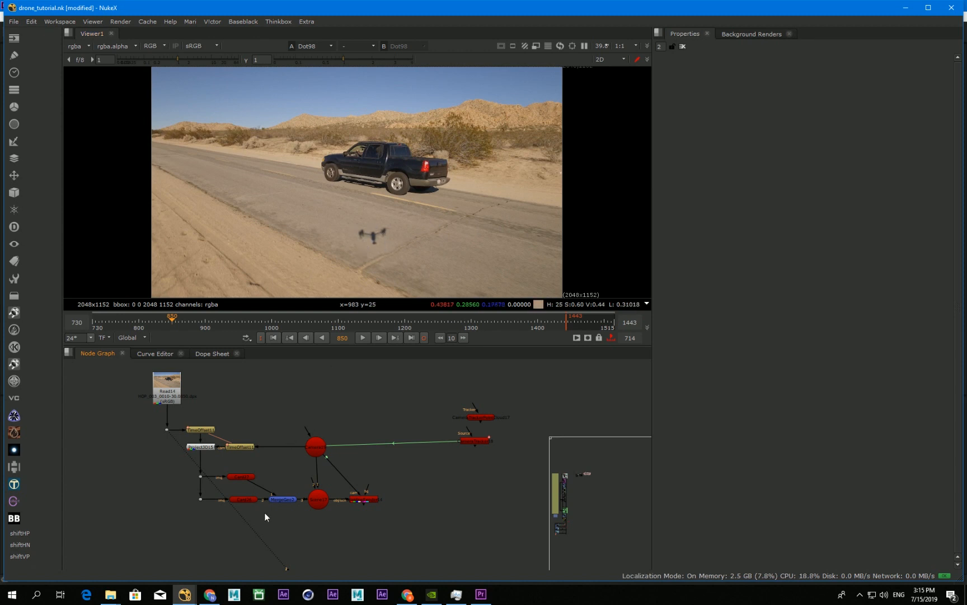
Step: Add a Roto node beneath the cards and wire it to the plate's Dot
key("Tab")
key("Return")
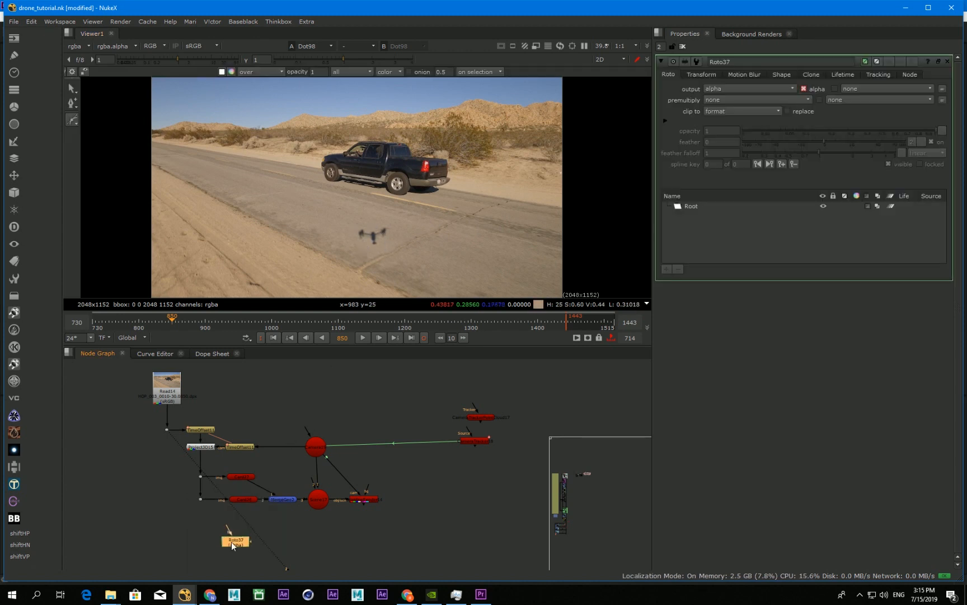
left_click_drag(230, 541, 252, 536)
Step: Draw a closed Bezier around the drone's shadow on the road at frame 850, and go to frame 861
left_click(351, 227)
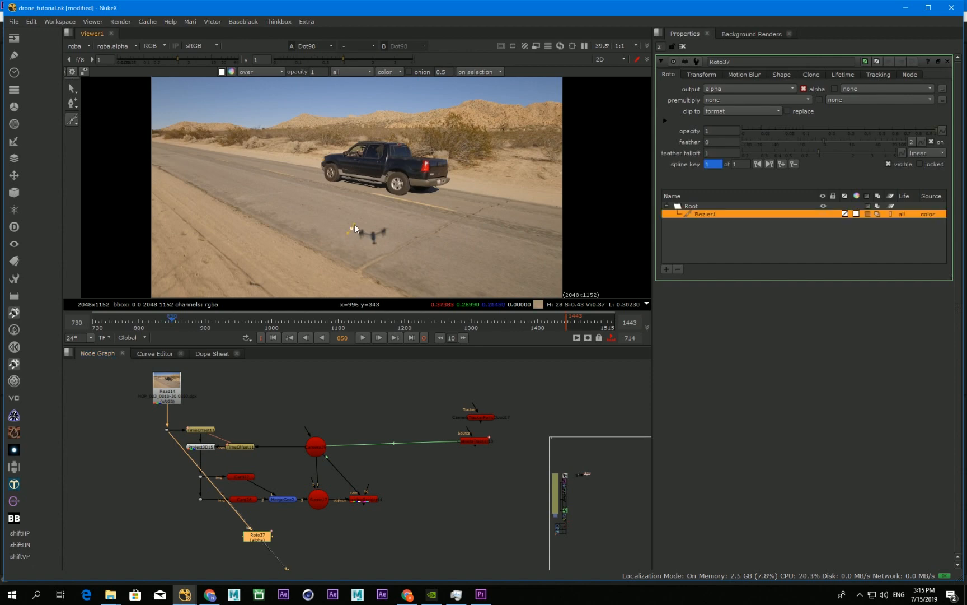
scroll(386, 224, "up", 3)
left_click(383, 224)
left_click(375, 272)
left_click(313, 268)
left_click(307, 233)
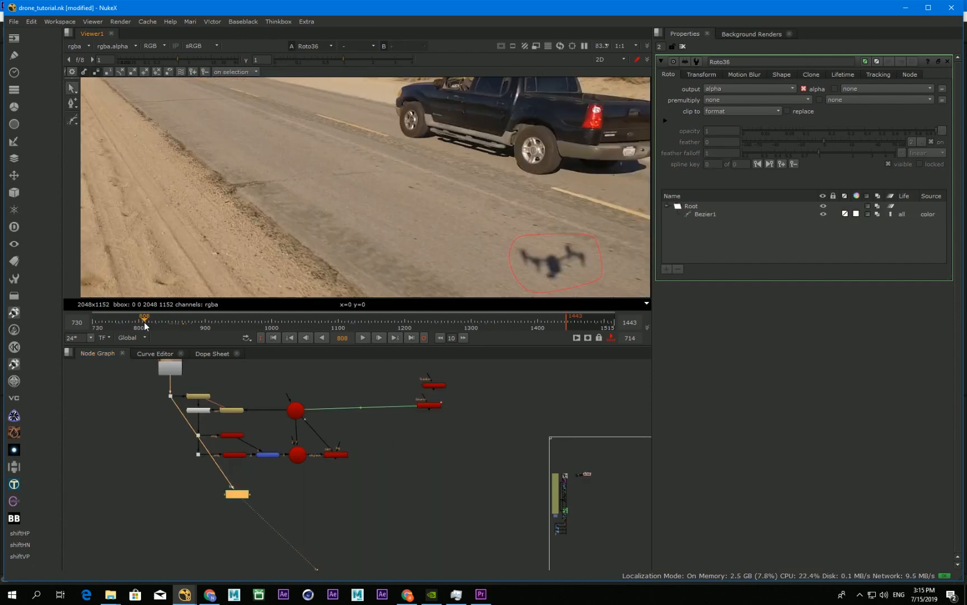
left_click_drag(147, 327, 180, 328)
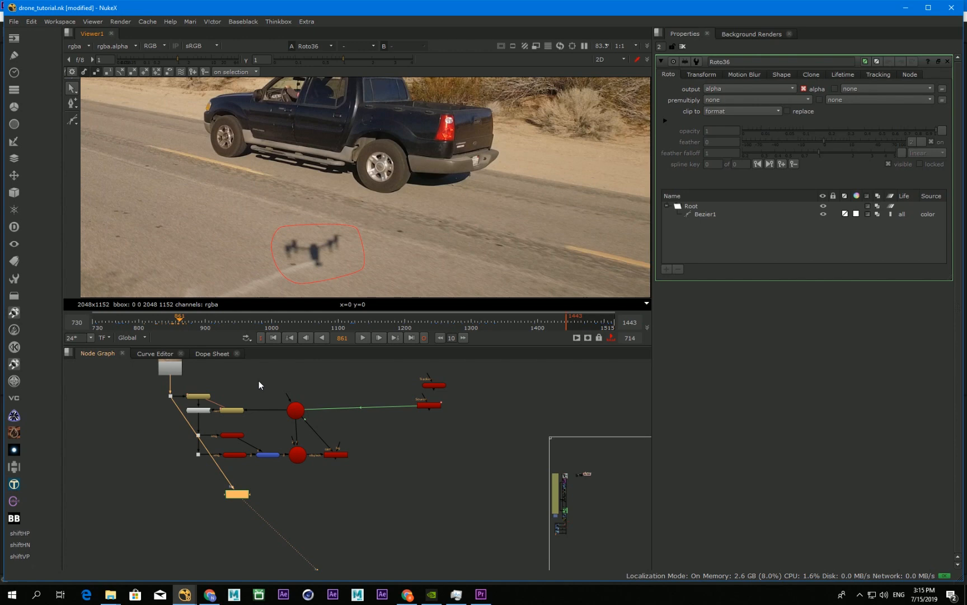
Step: Merge the Roto with the ScanlineRender's output, using the mask operation to limit the patch to the roto shape
left_click_drag(232, 486, 335, 455)
key("m")
left_click_drag(327, 495, 341, 493)
left_click(725, 89)
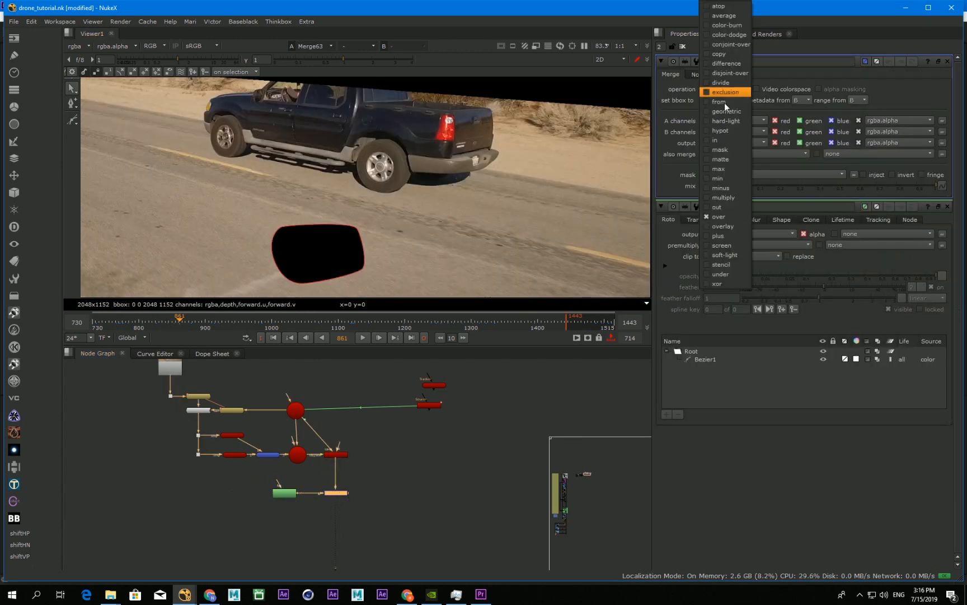
left_click(728, 148)
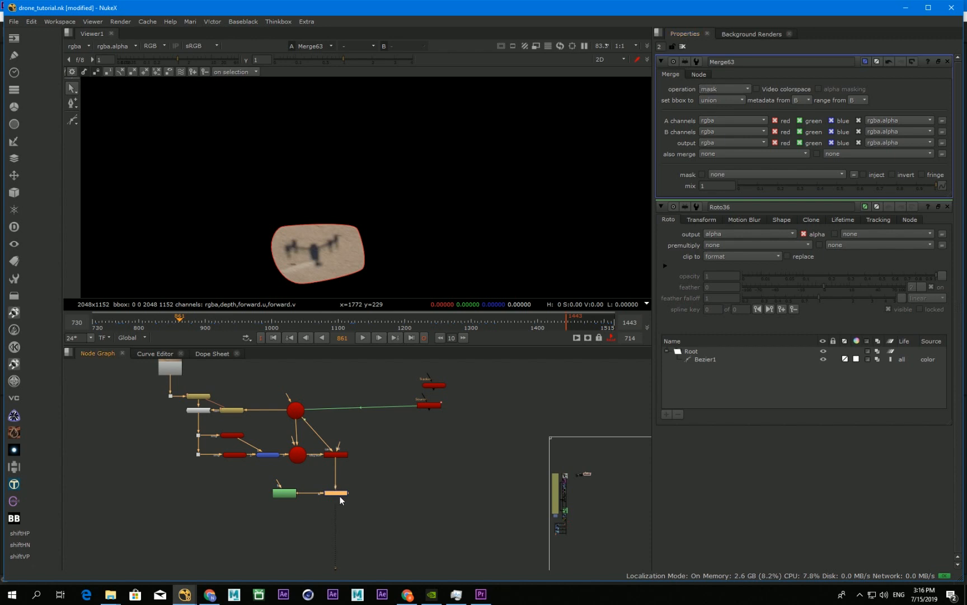
Step: Add a second Merge below the masked patch and wire it to the plate's Dot, routing the connection through a new Dot
key("m")
left_click_drag(339, 533, 172, 398)
left_click_drag(240, 462, 171, 539, "ctrl")
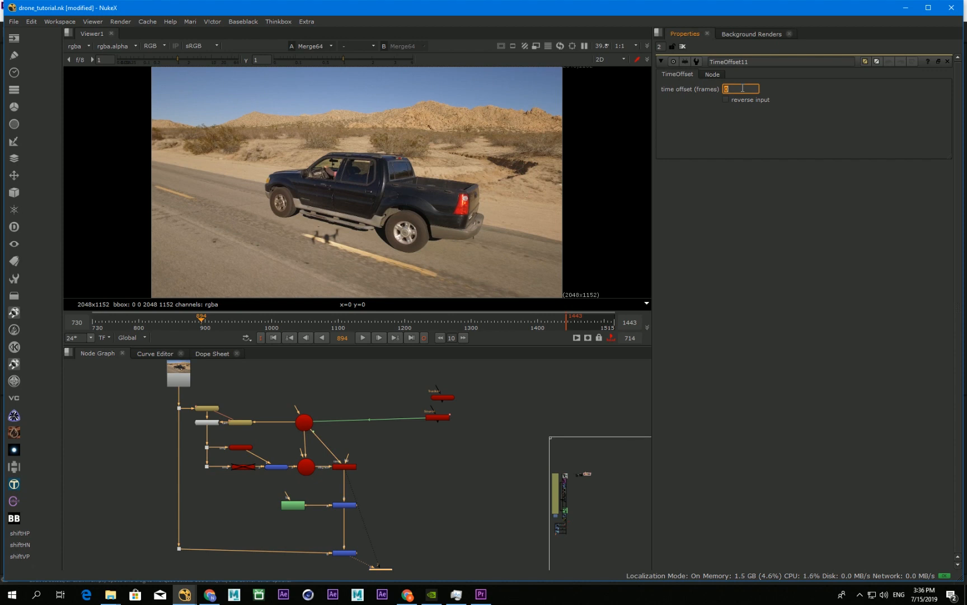
Step: Set the TimeOffset node's time offset to 3 frames
key("Up")
key("Up")
key("Up")
key("Up")
key("Down")
key("Down")
key("Up")
left_click(420, 475)
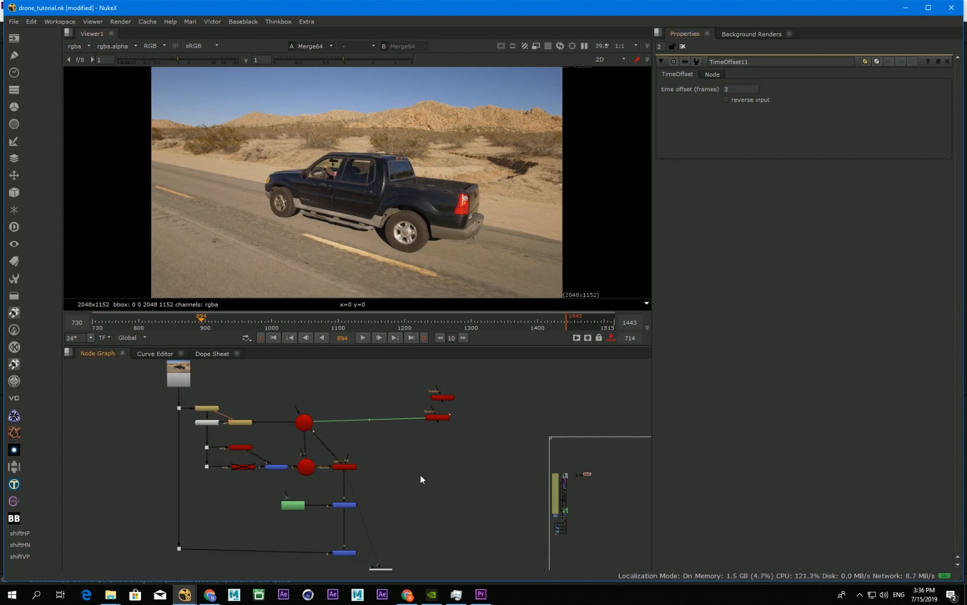
Step: Try different time offset values while viewing the ScanlineRender's output, and return to the final merge with an offset of 3 frames
key("2")
left_click(736, 87)
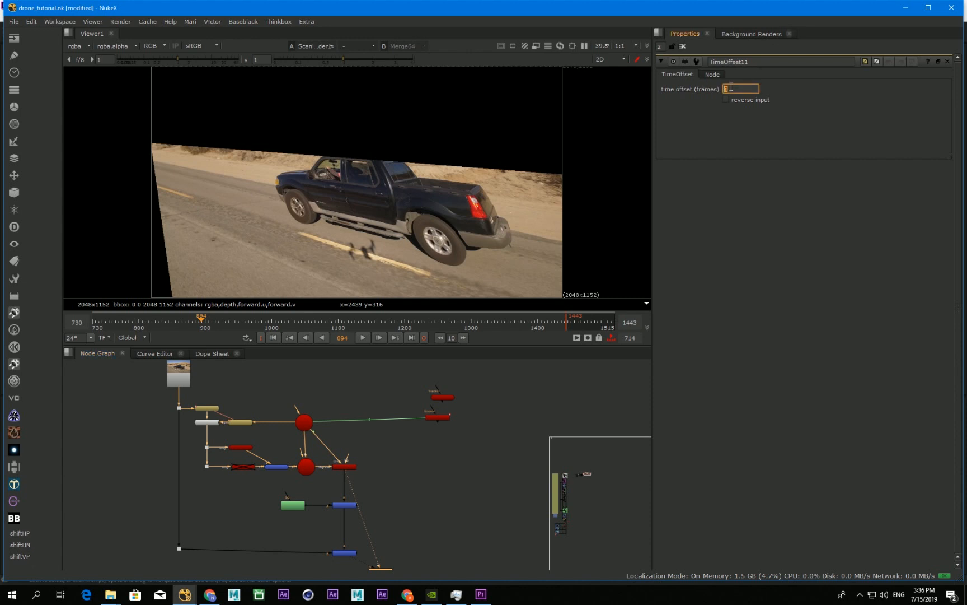
key("Up")
key("Up")
key("Up")
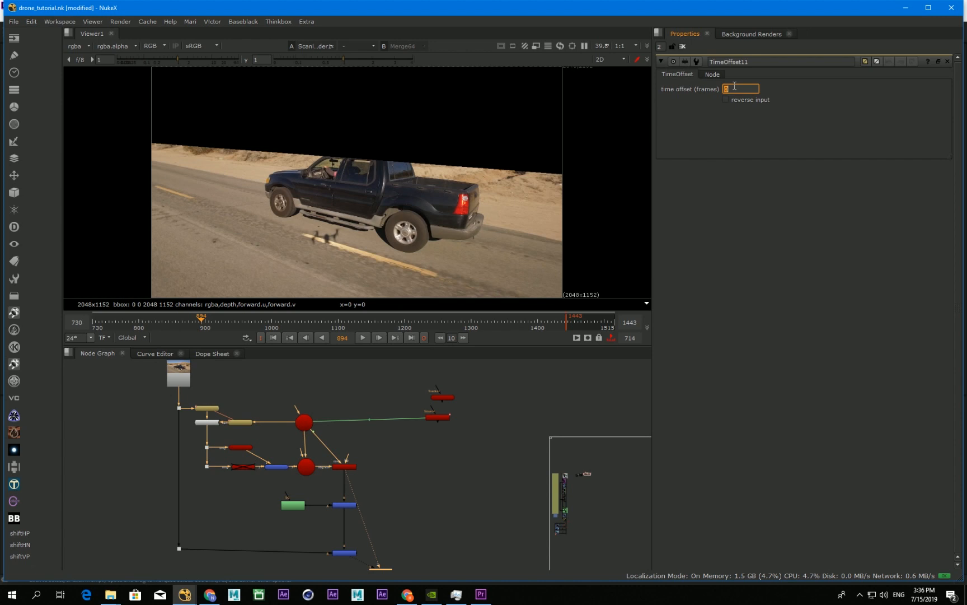
key("Up")
key("Up")
key("Up")
key("Up")
key("Down")
key("Down")
key("Down")
key("Down")
key("Up")
key("Up")
key("Up")
key("Up")
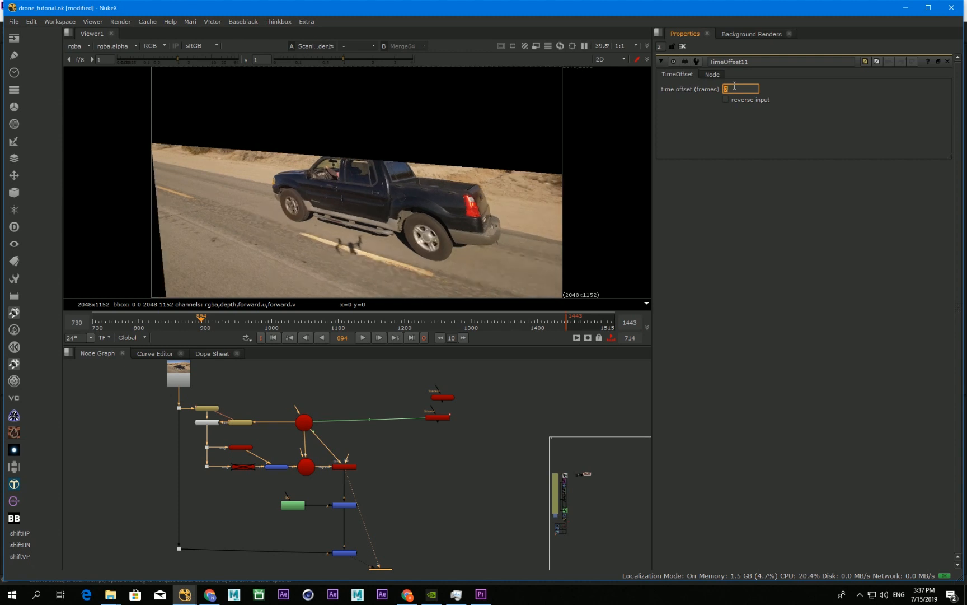
key("Up")
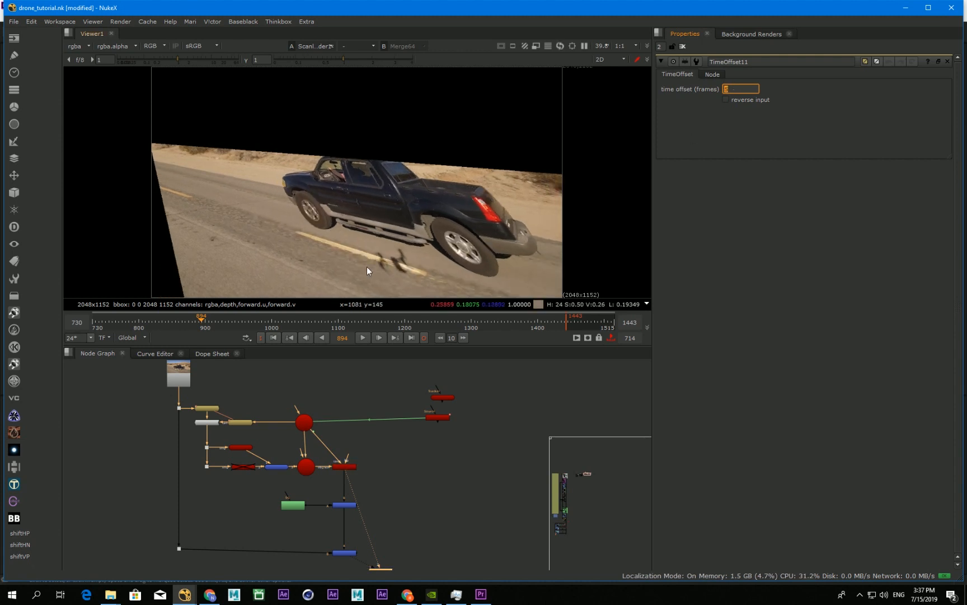
key("Down")
key("Down")
key("Down")
key("Down")
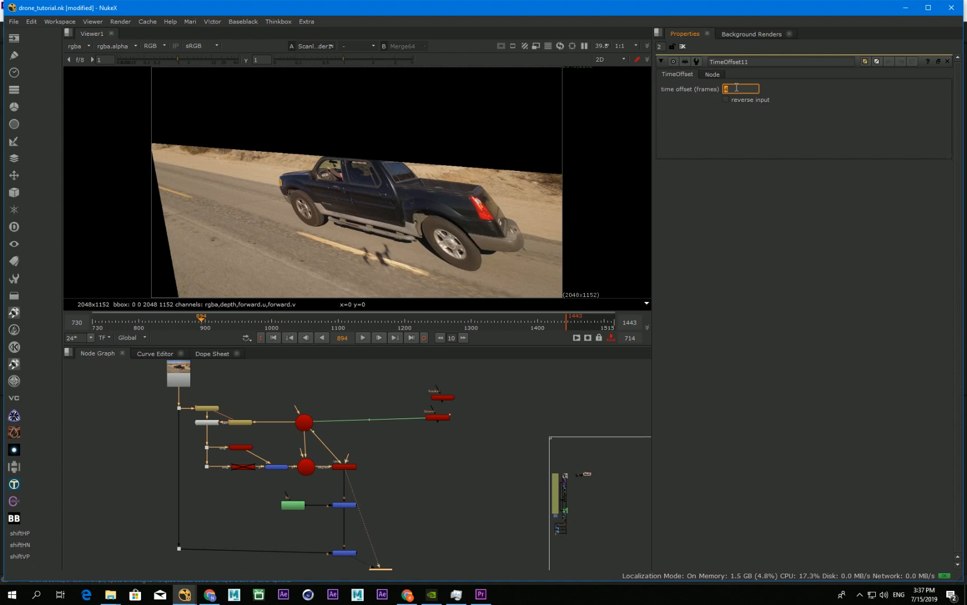
key("1")
left_click(746, 88)
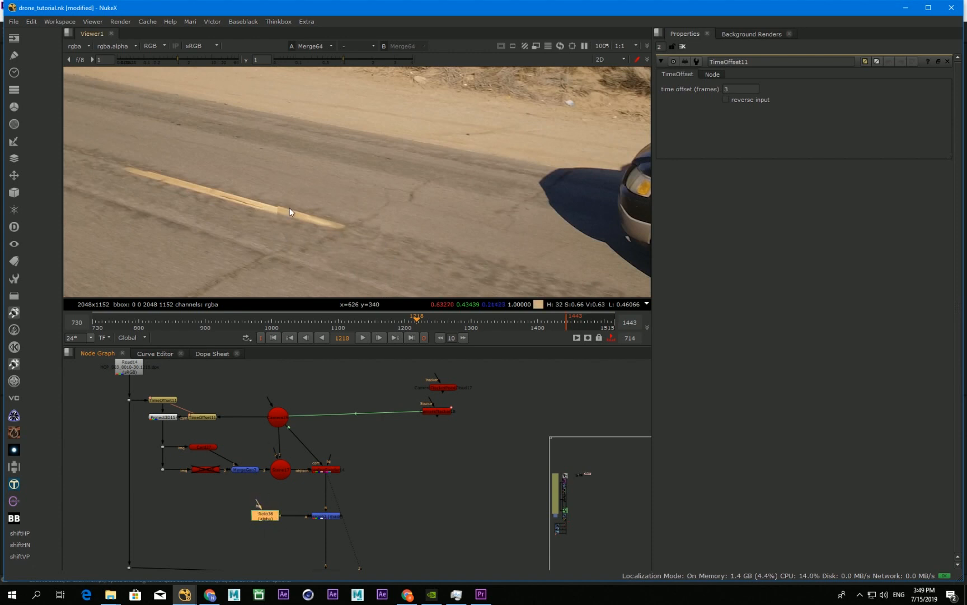
Step: Add a Blur node after the Roto and set its size to 15 to soften the patch edge
key("b")
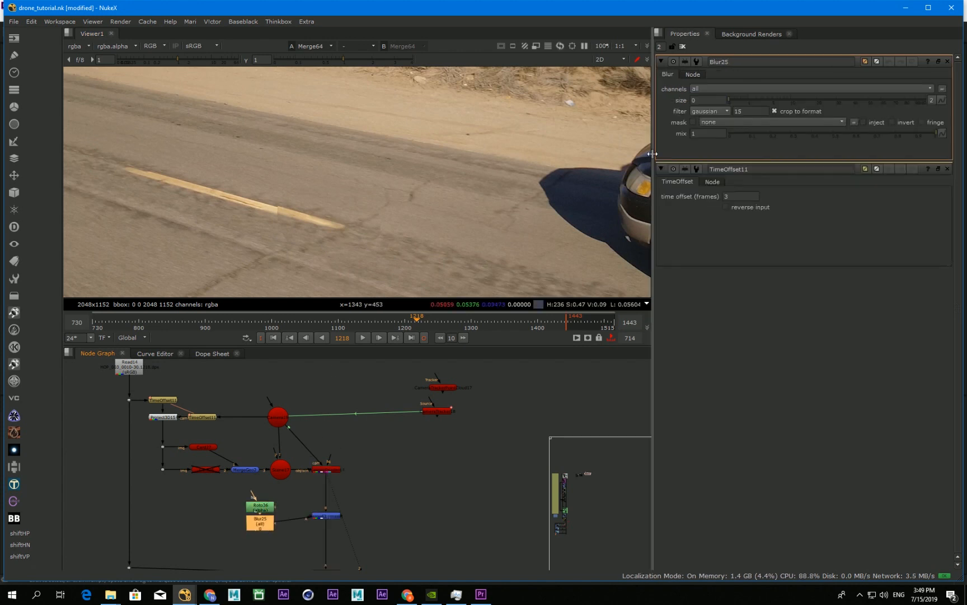
left_click(718, 101)
type("15")
key("Return")
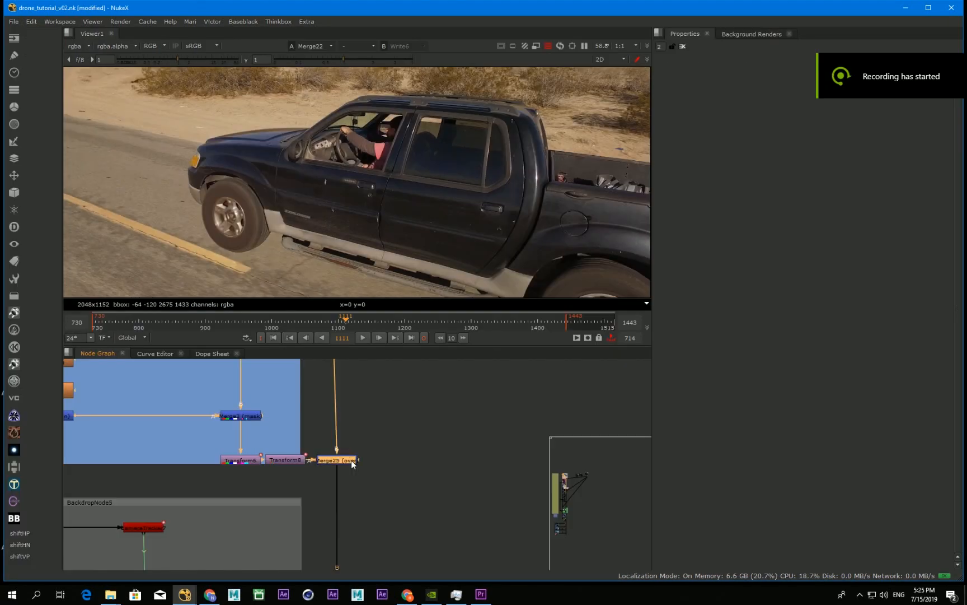
Step: Toggle the merge fed by the blue backdrop's transforms to compare the truck shot with and without that patch
key("d")
key("d")
key("d")
key("d")
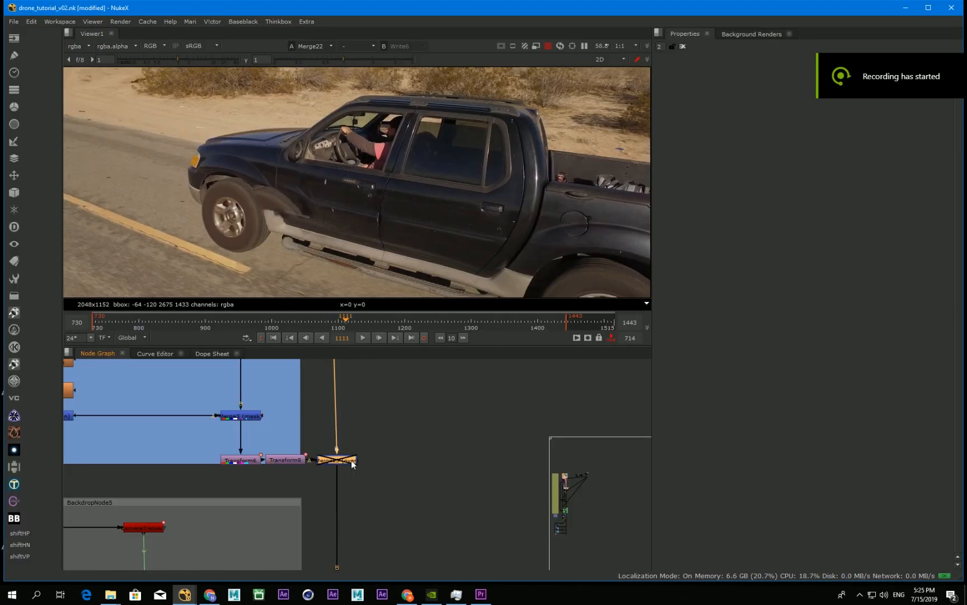
Step: Toggle the Merge22 node fed by Transform7 off and on to compare the truck with and without its patch
middle_click_drag(336, 552, 306, 321)
left_click(320, 482)
key("d")
key("d")
key("d")
key("d")
key("d")
key("d")
key("d")
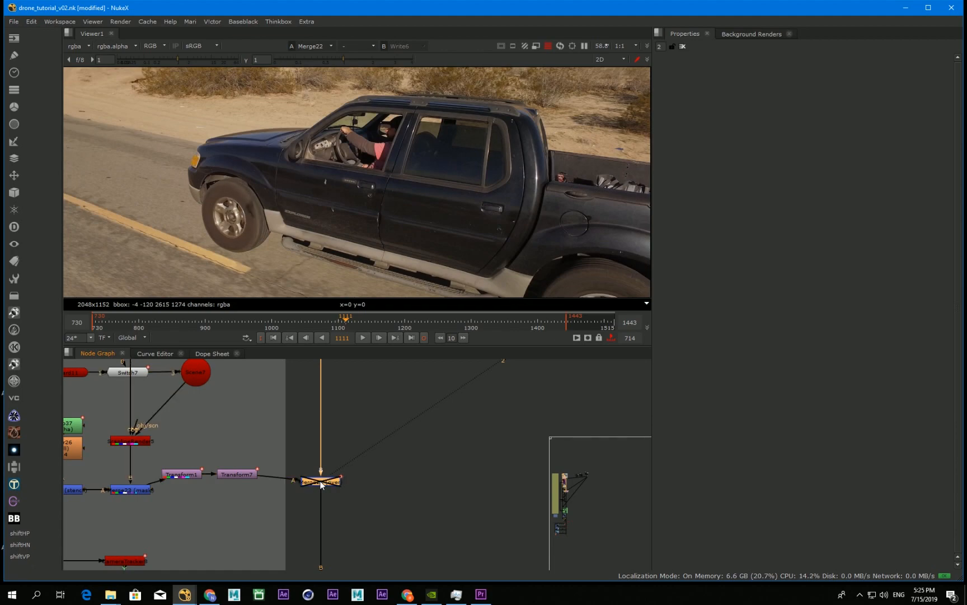
key("d")
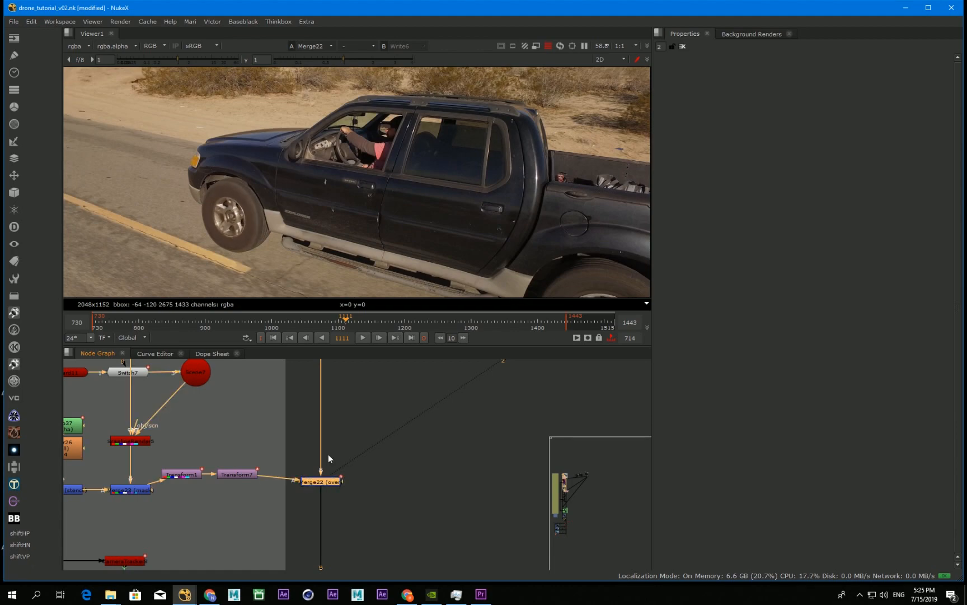